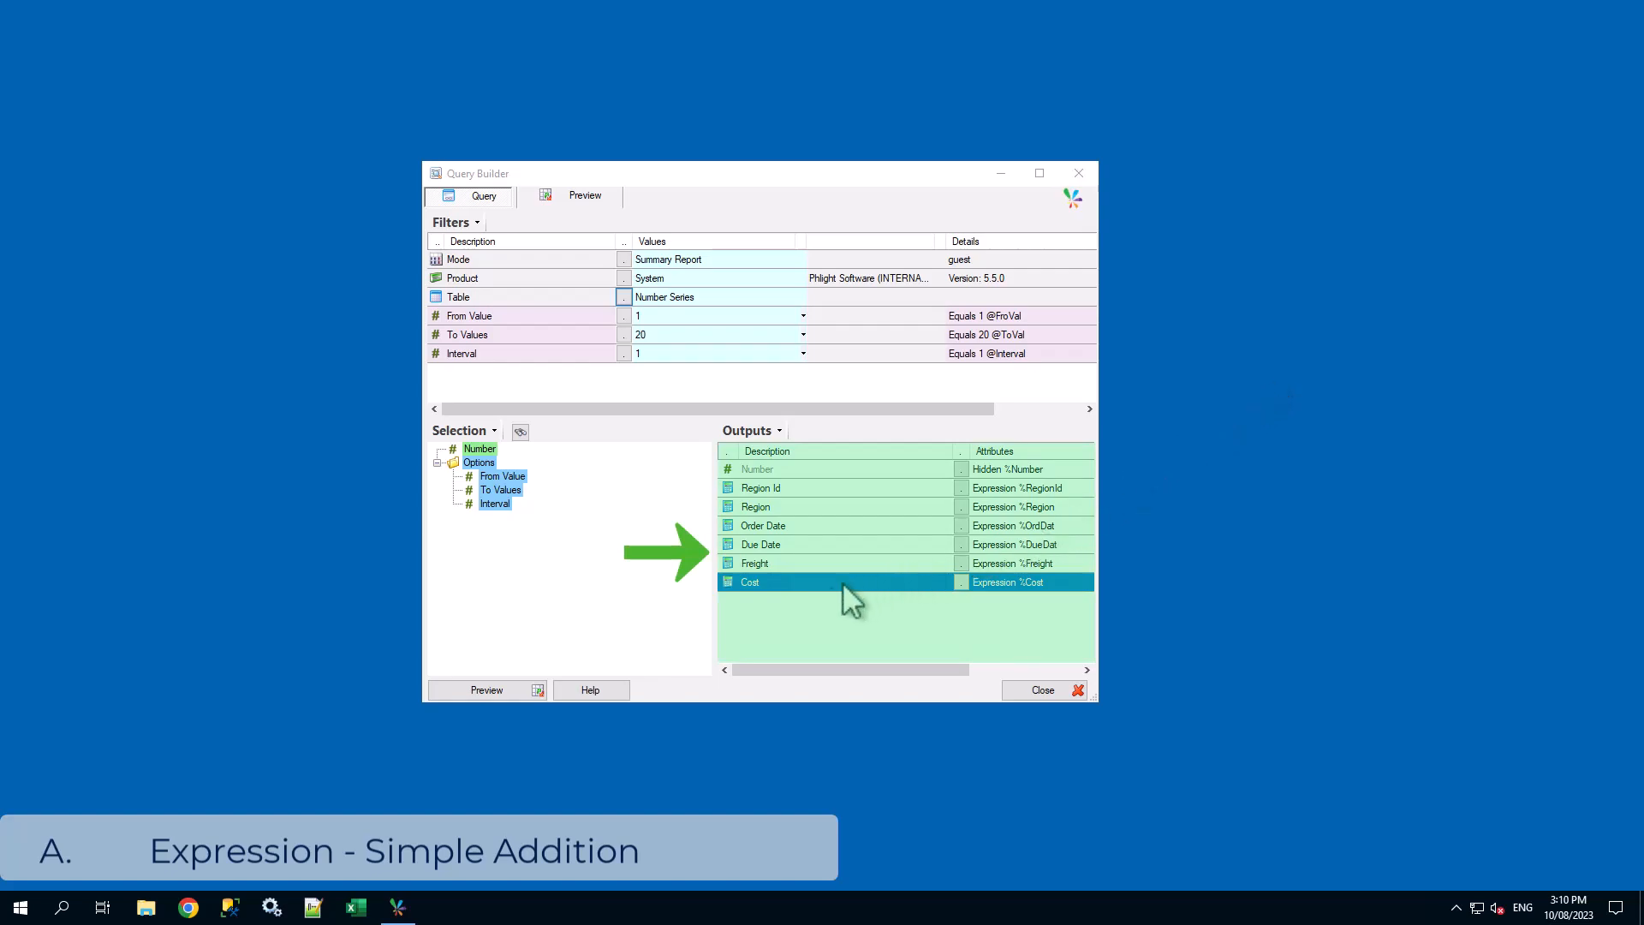
Add an expression output after Cost with the formula {%Freight} + {%Cost}, keeping the Decimal data type
right_click(802, 585)
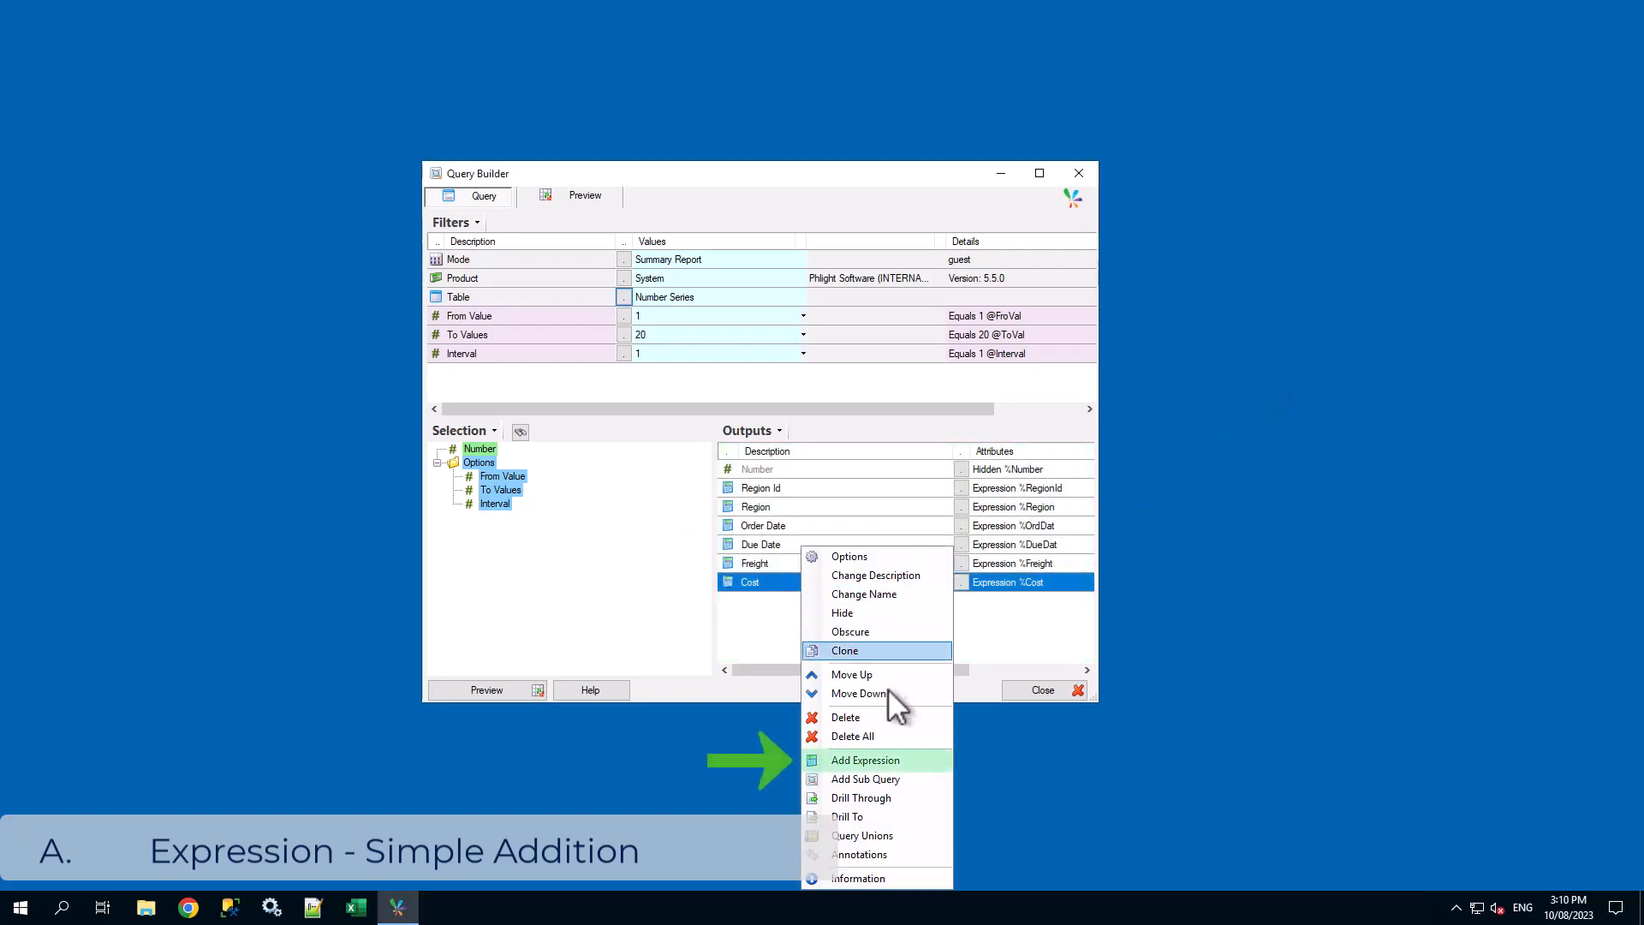
click(865, 759)
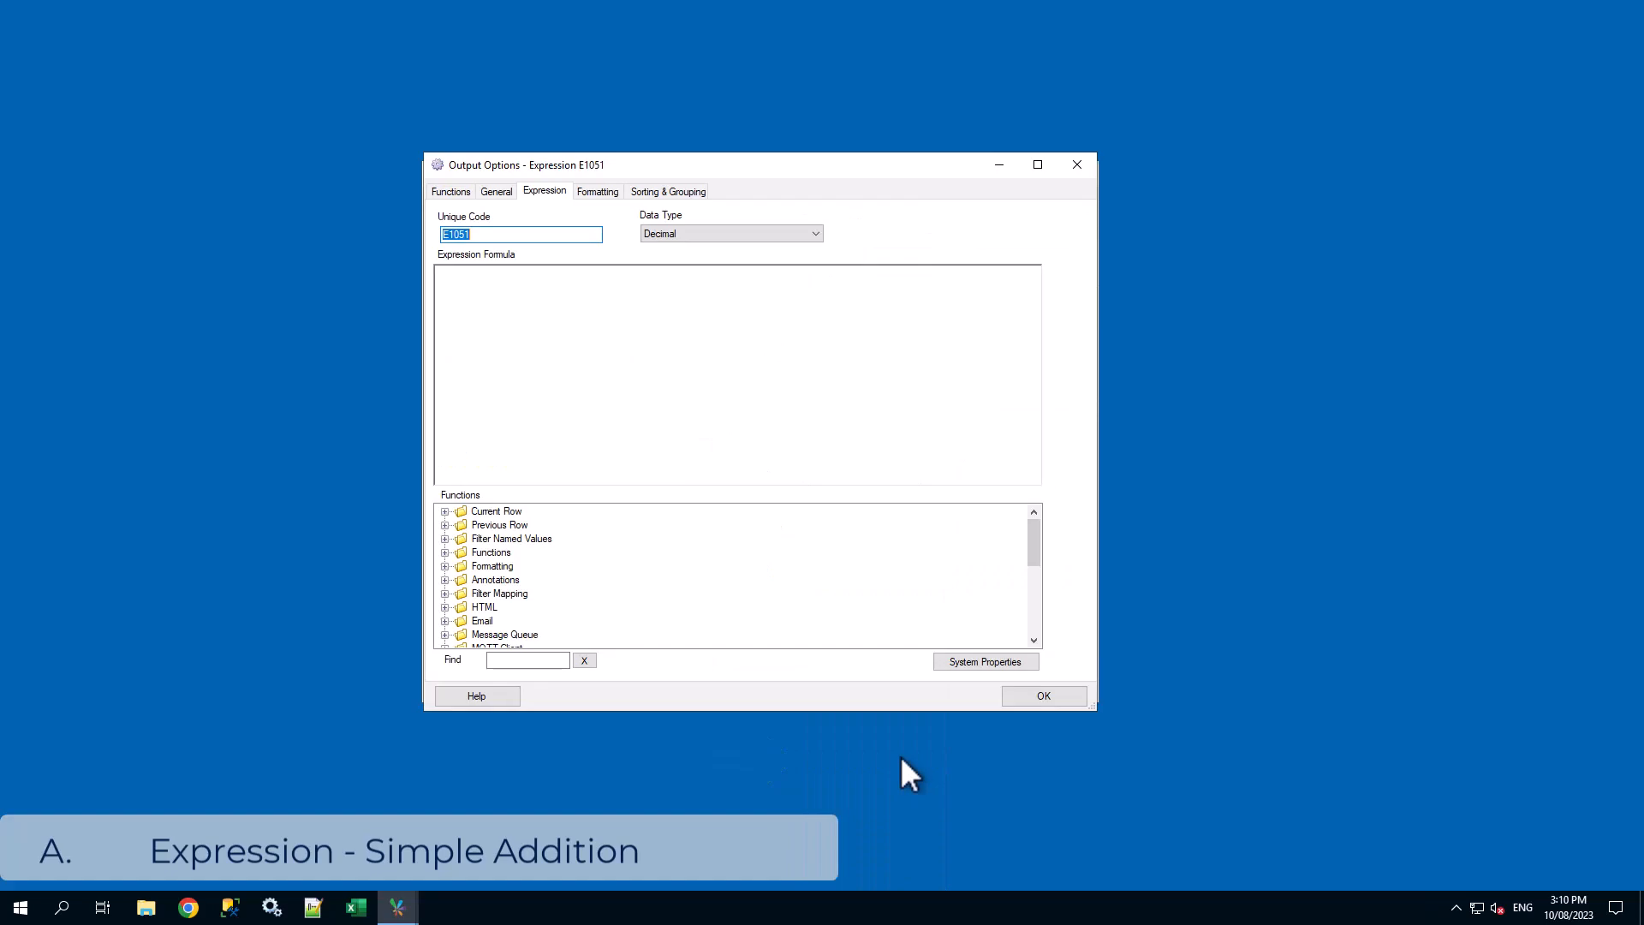
click(685, 310)
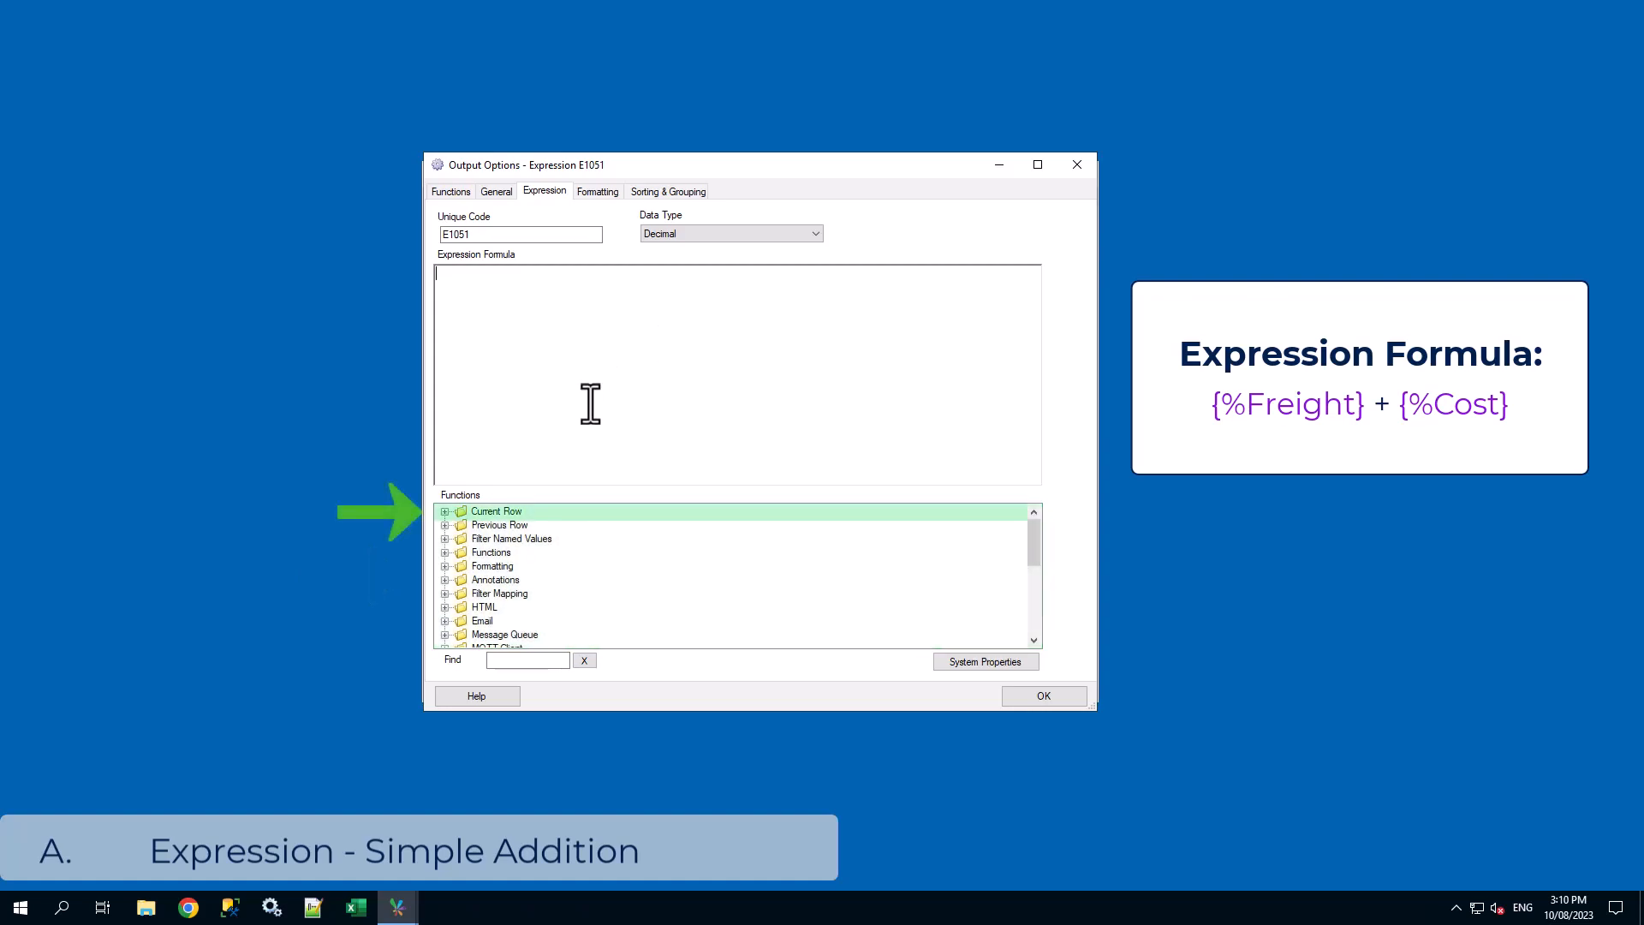
click(444, 512)
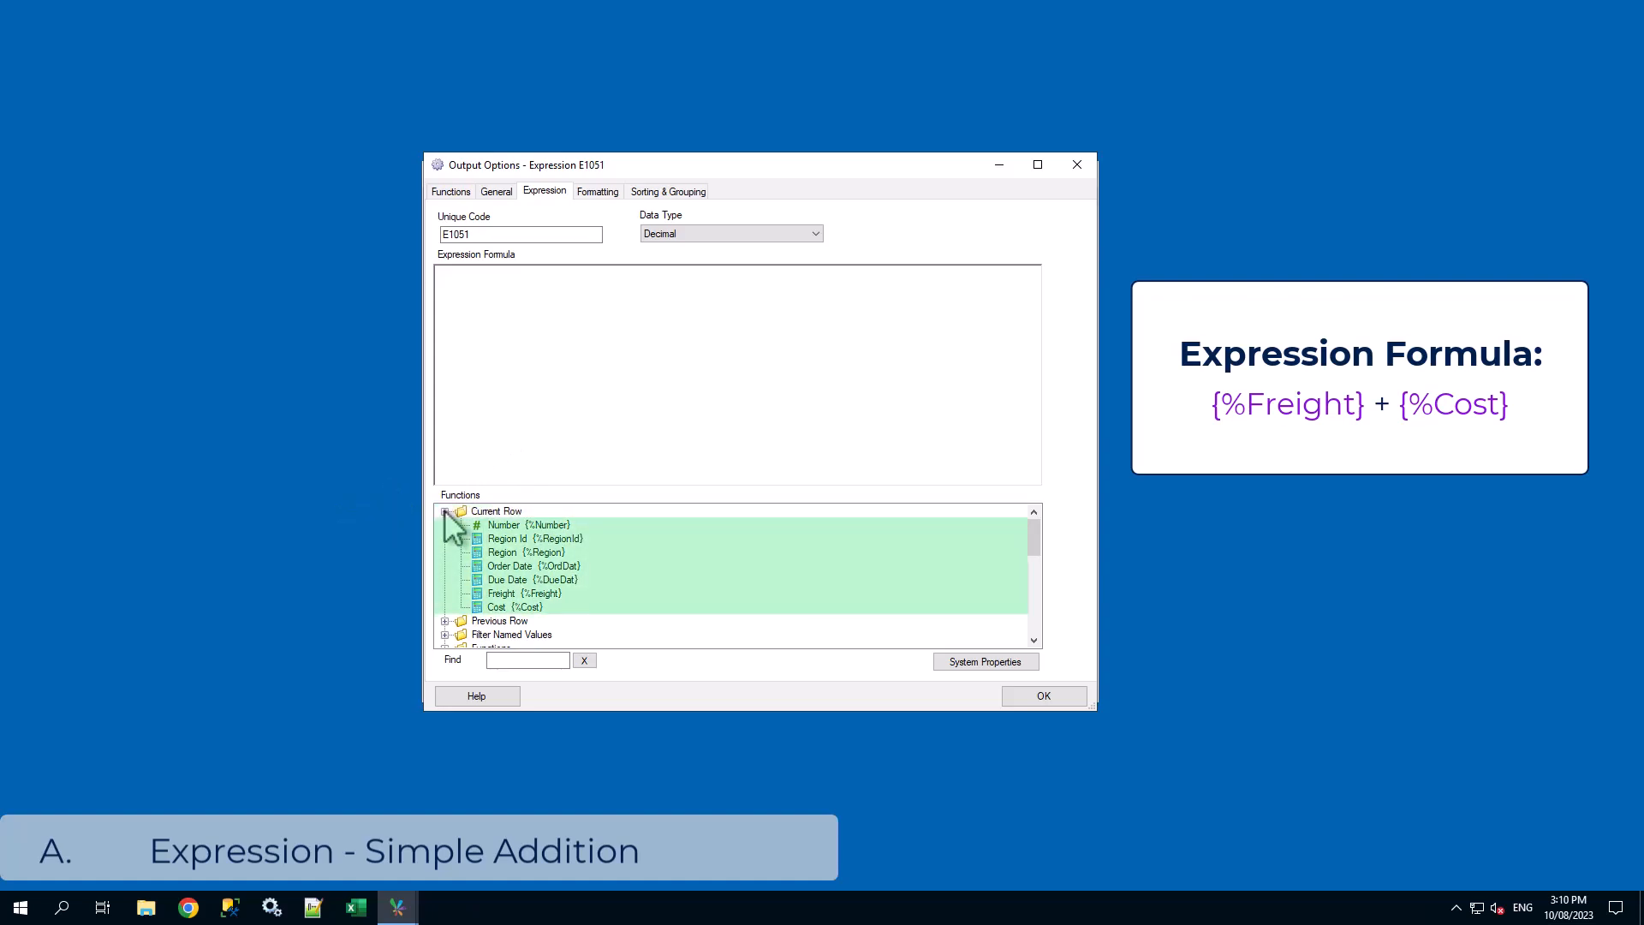
double_click(552, 599)
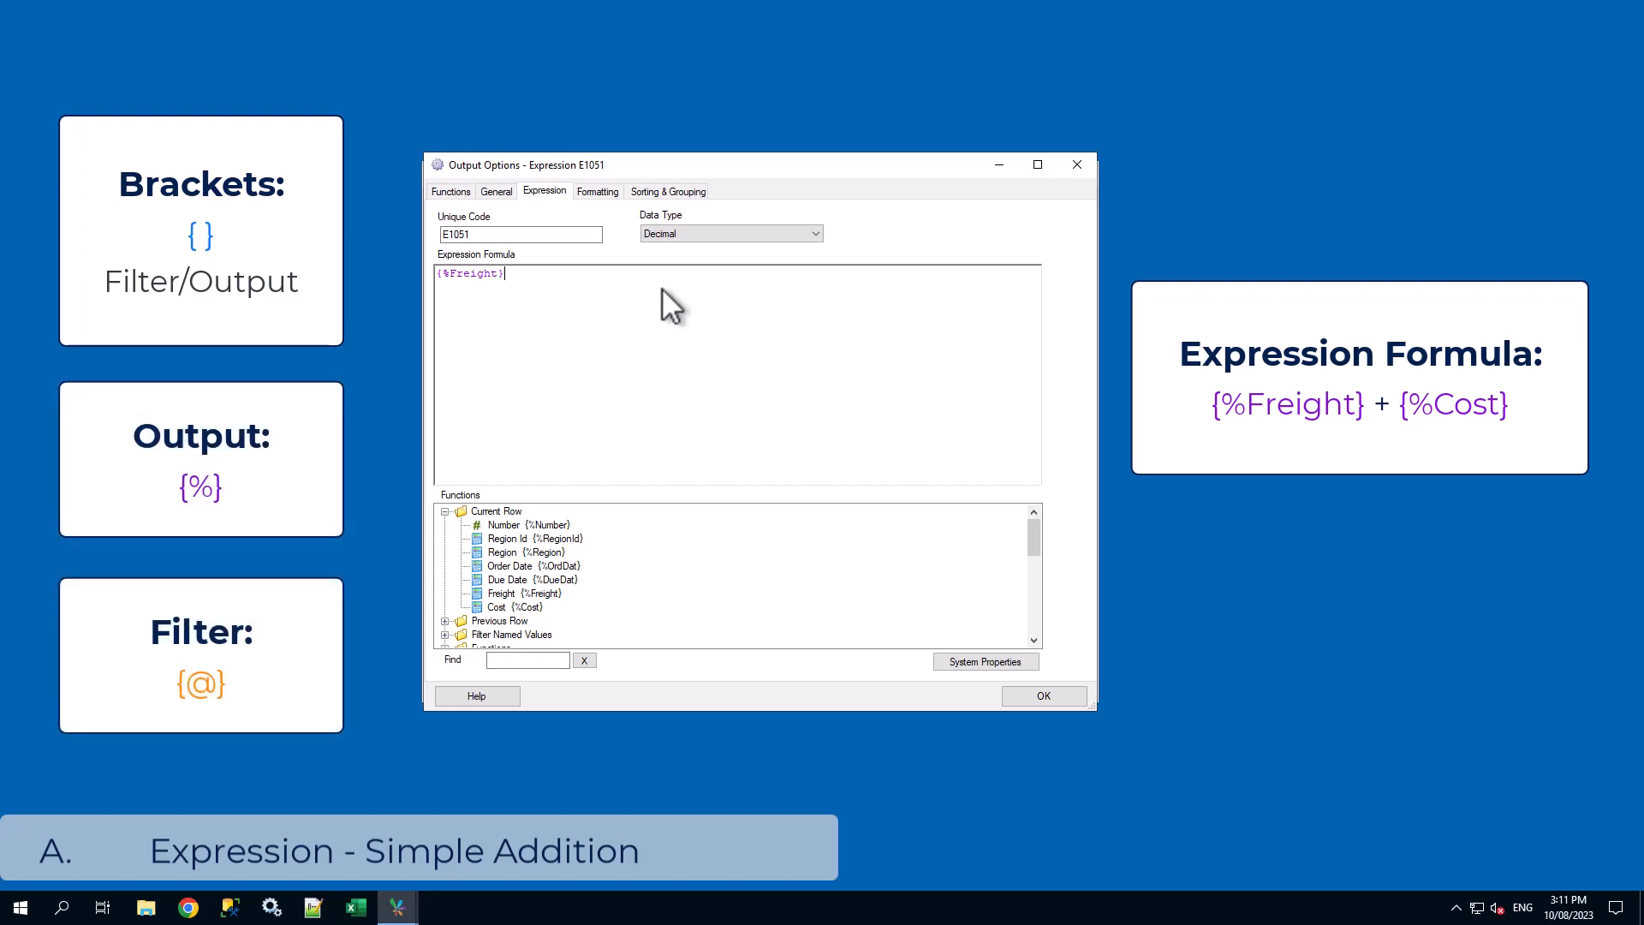
text(+)
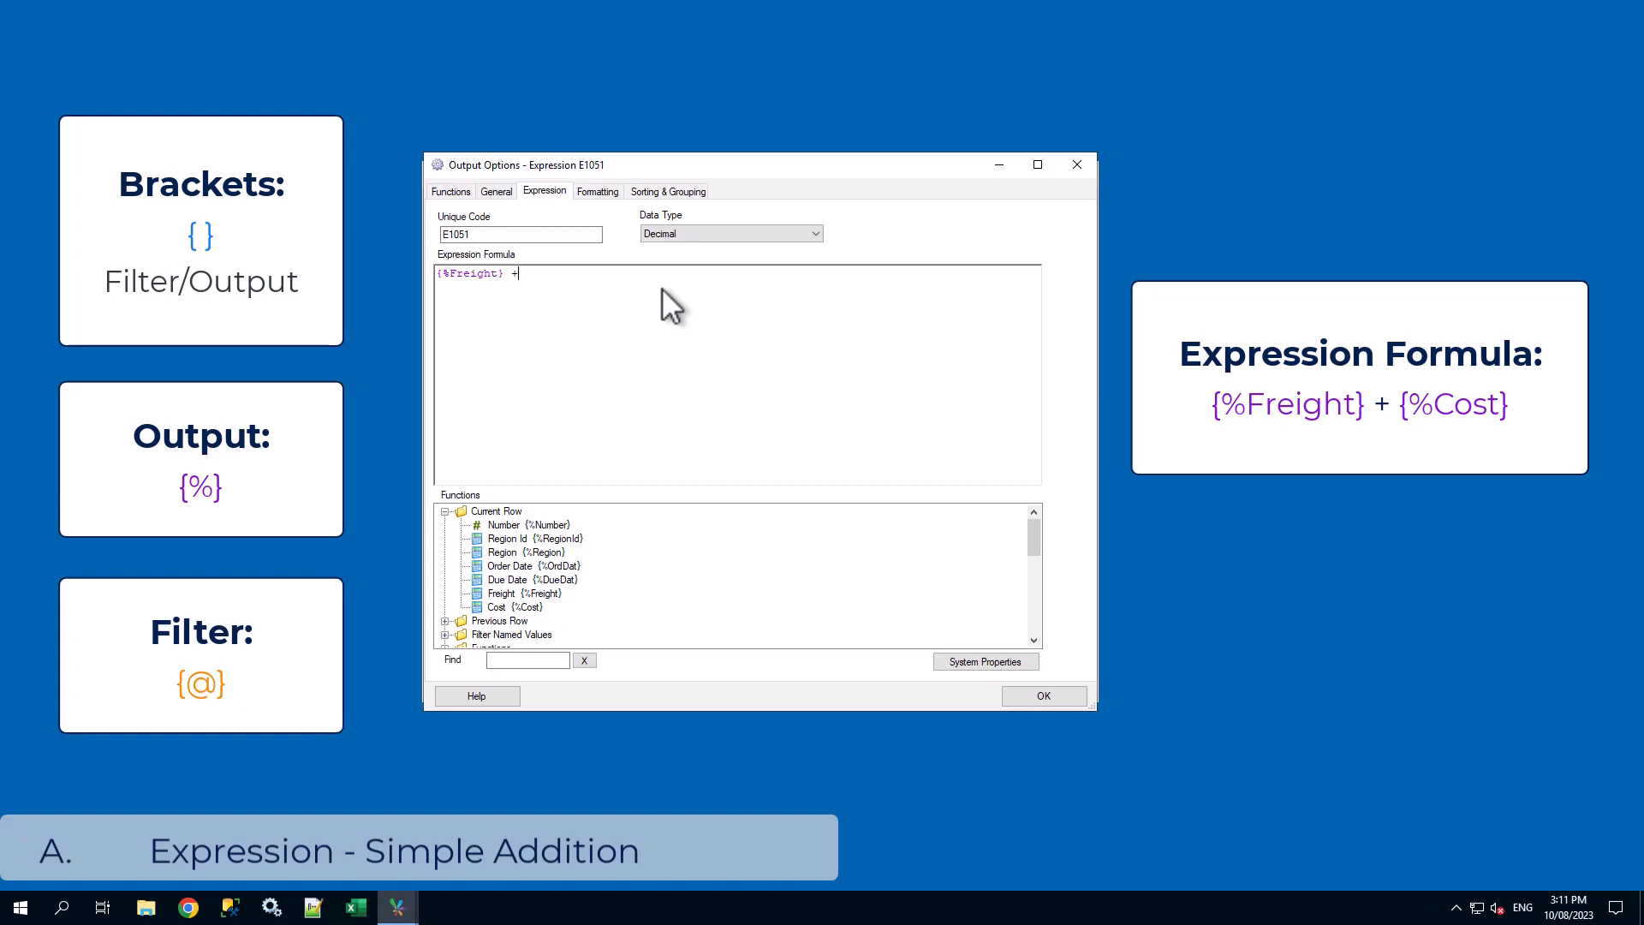
double_click(531, 607)
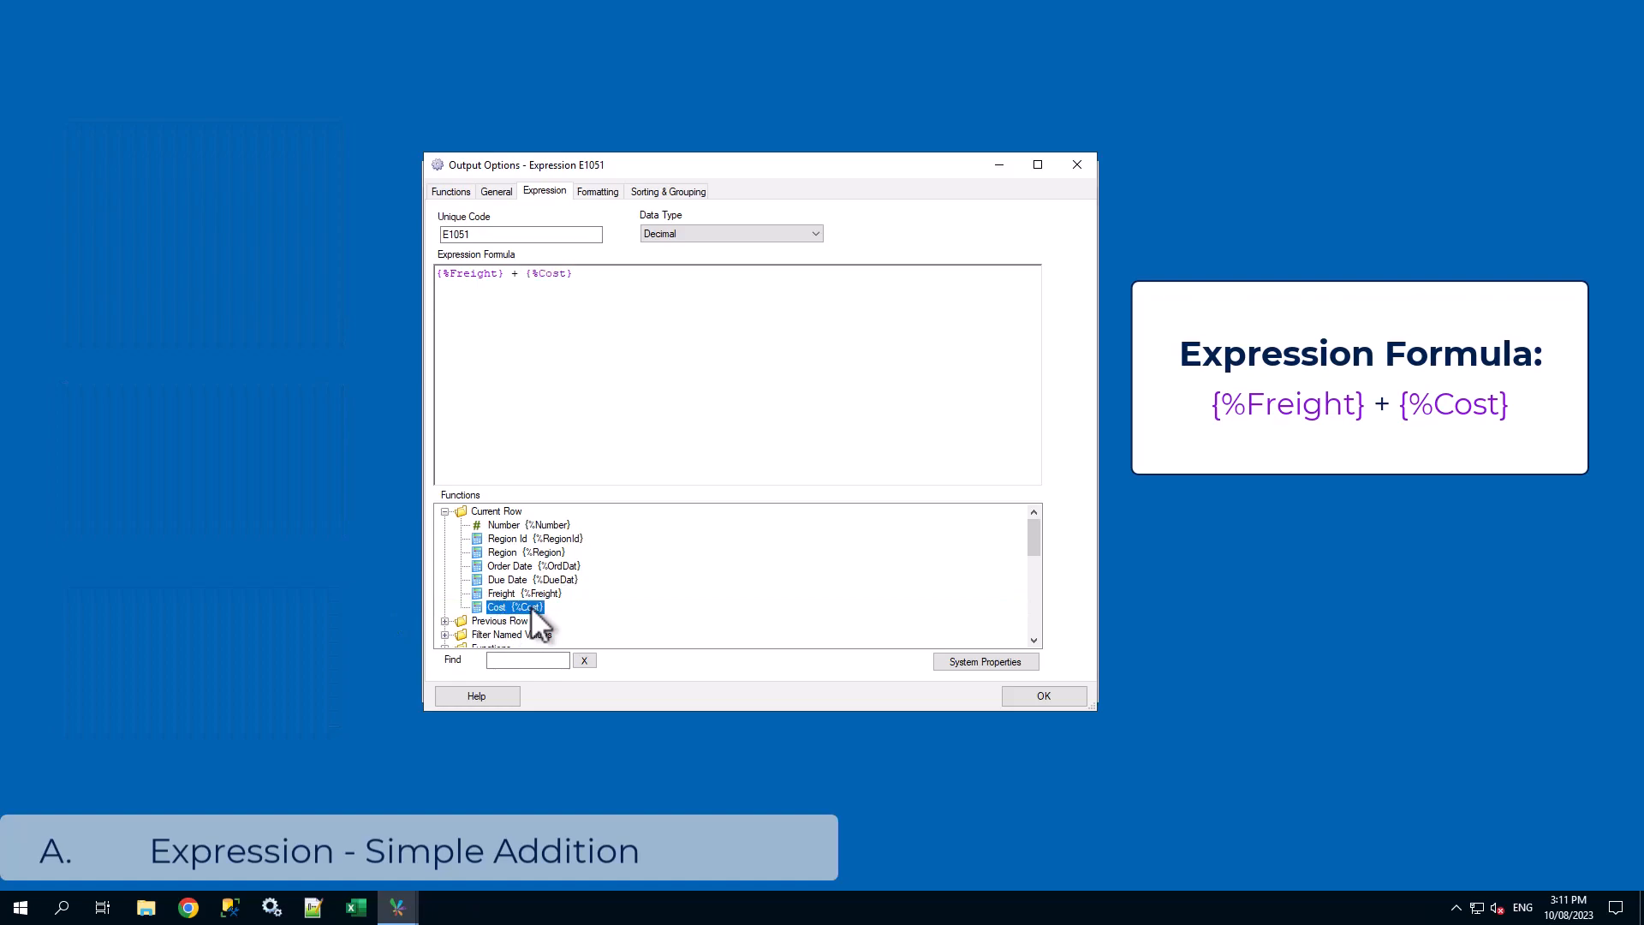
click(698, 317)
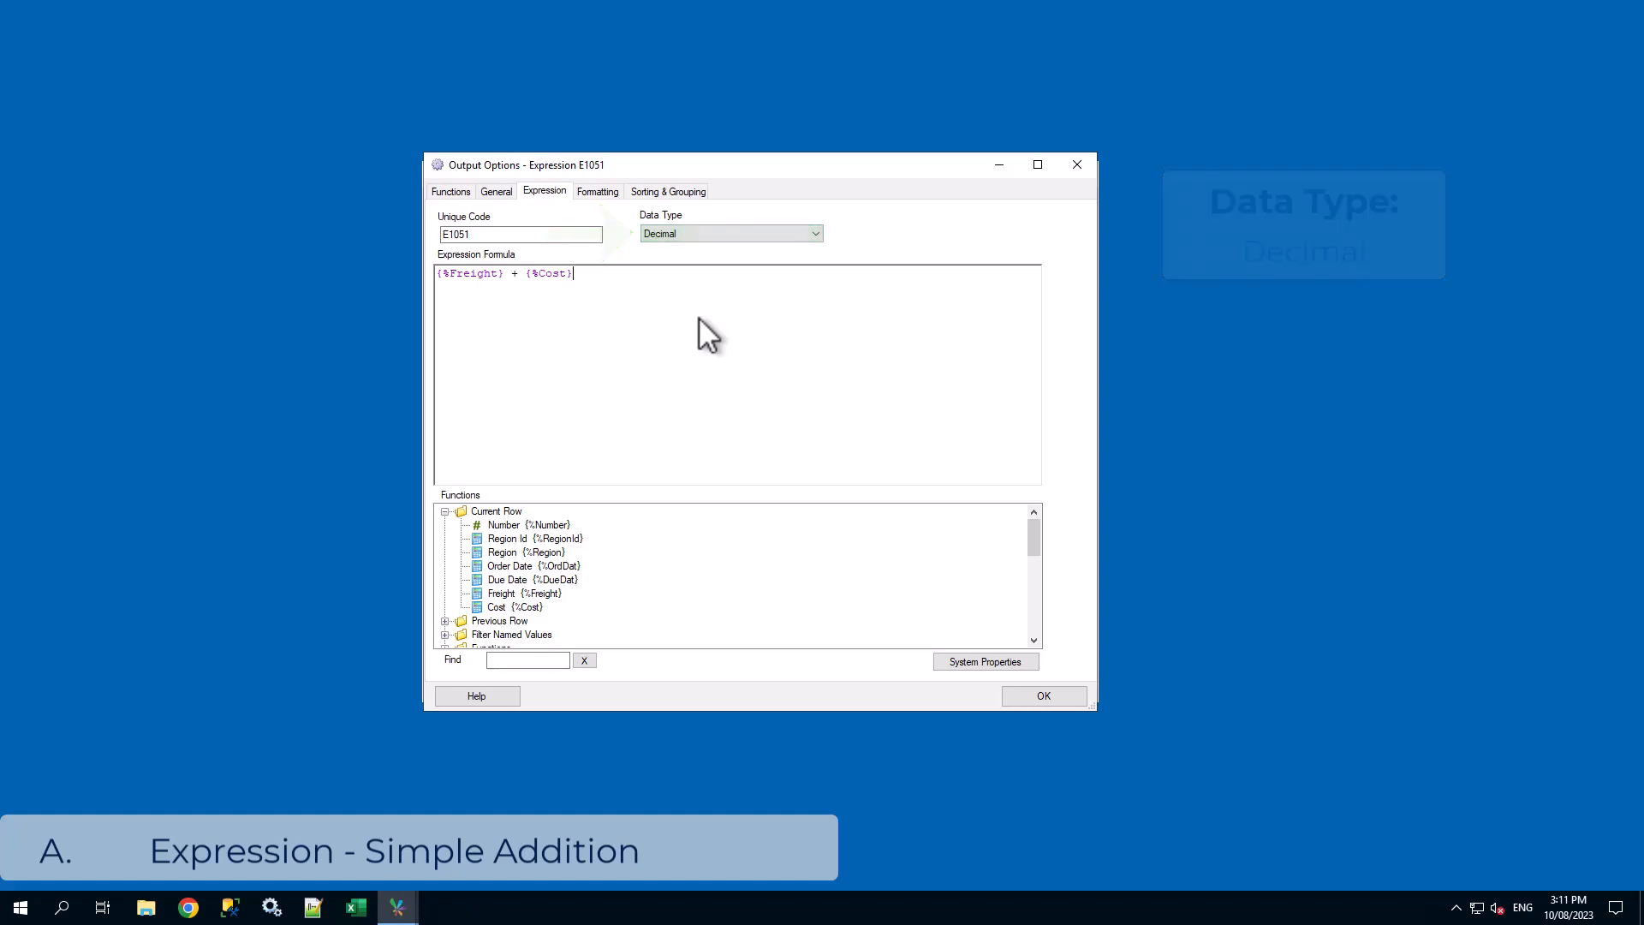
click(1042, 694)
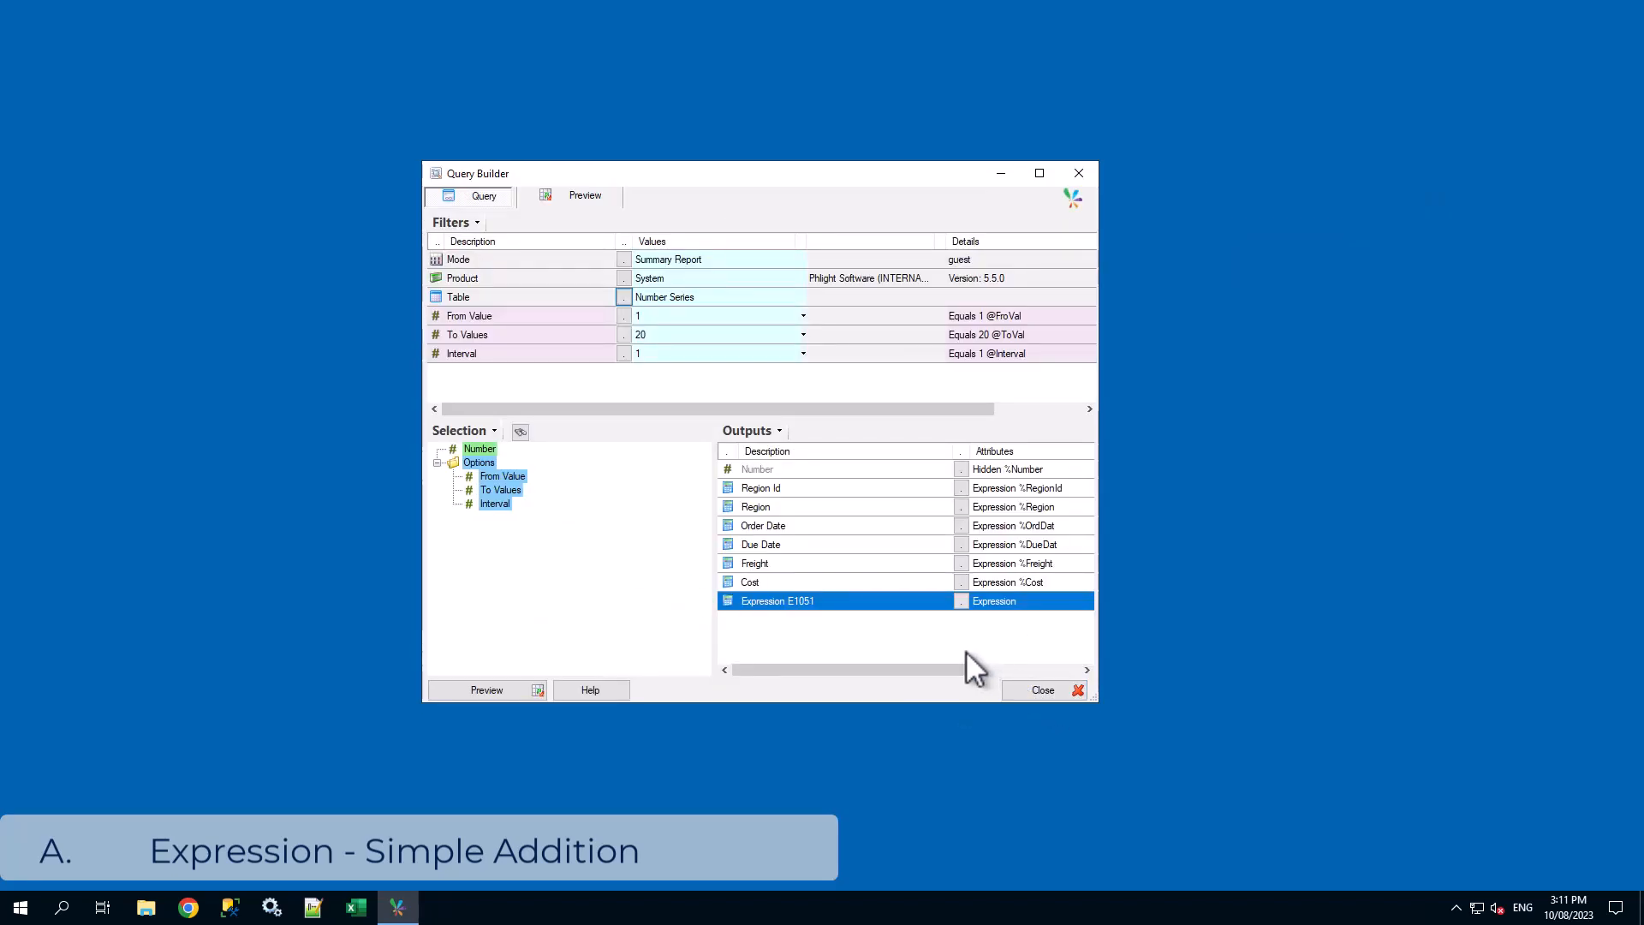
Change the new addition expression's description to "Total" and preview the query results
right_click(814, 601)
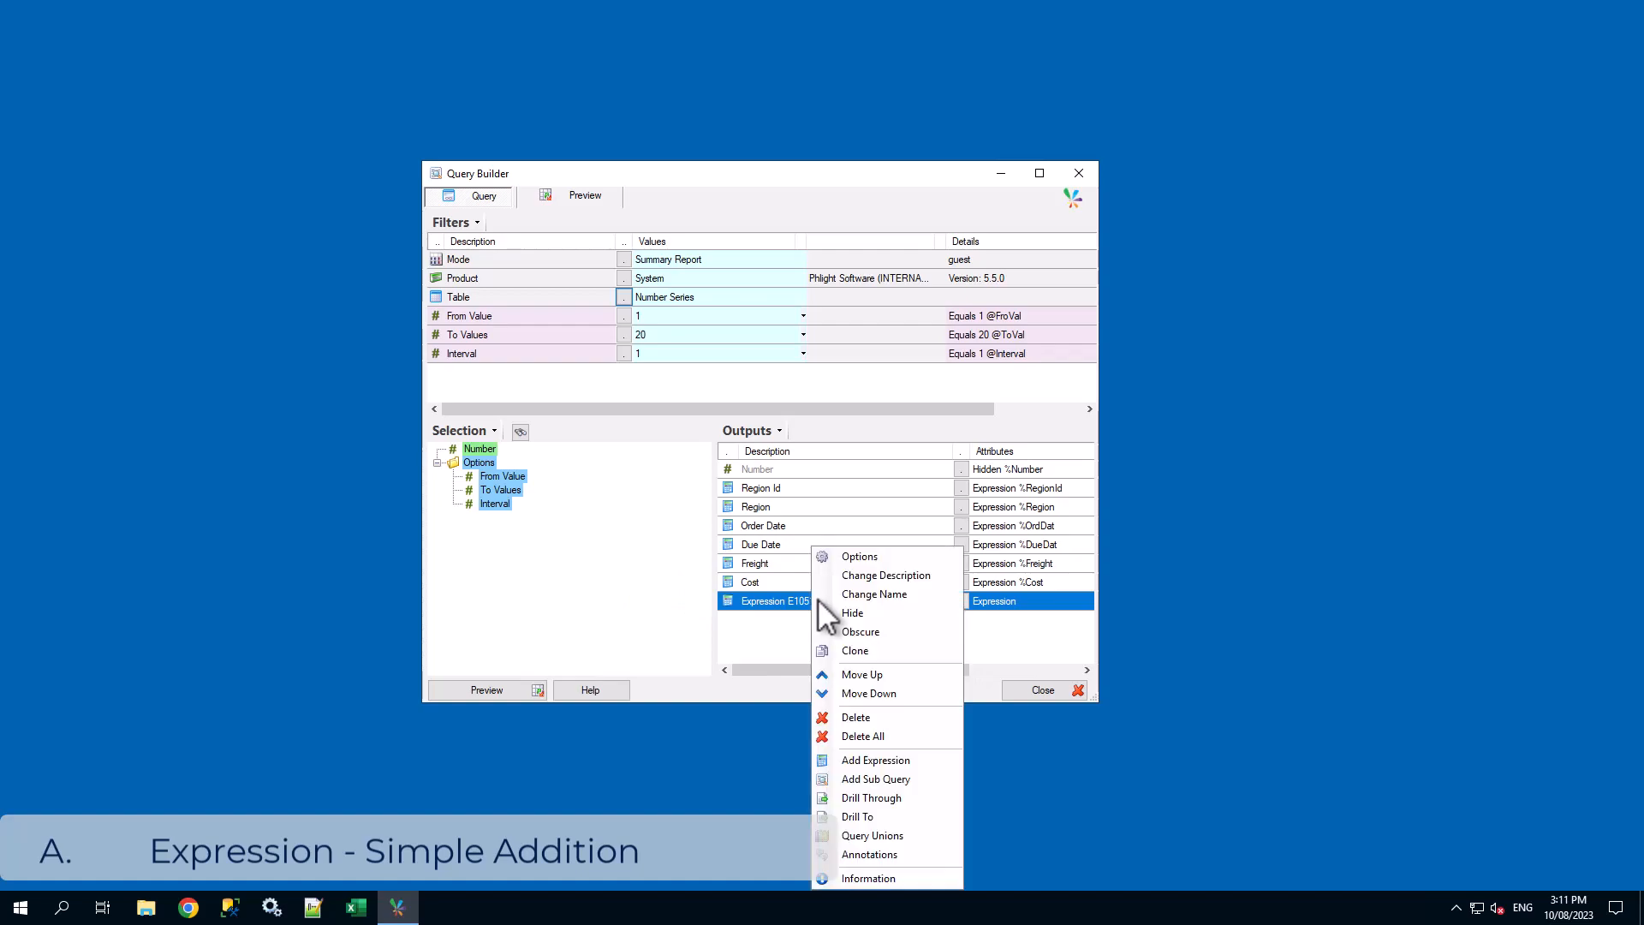
click(889, 575)
text(Total)
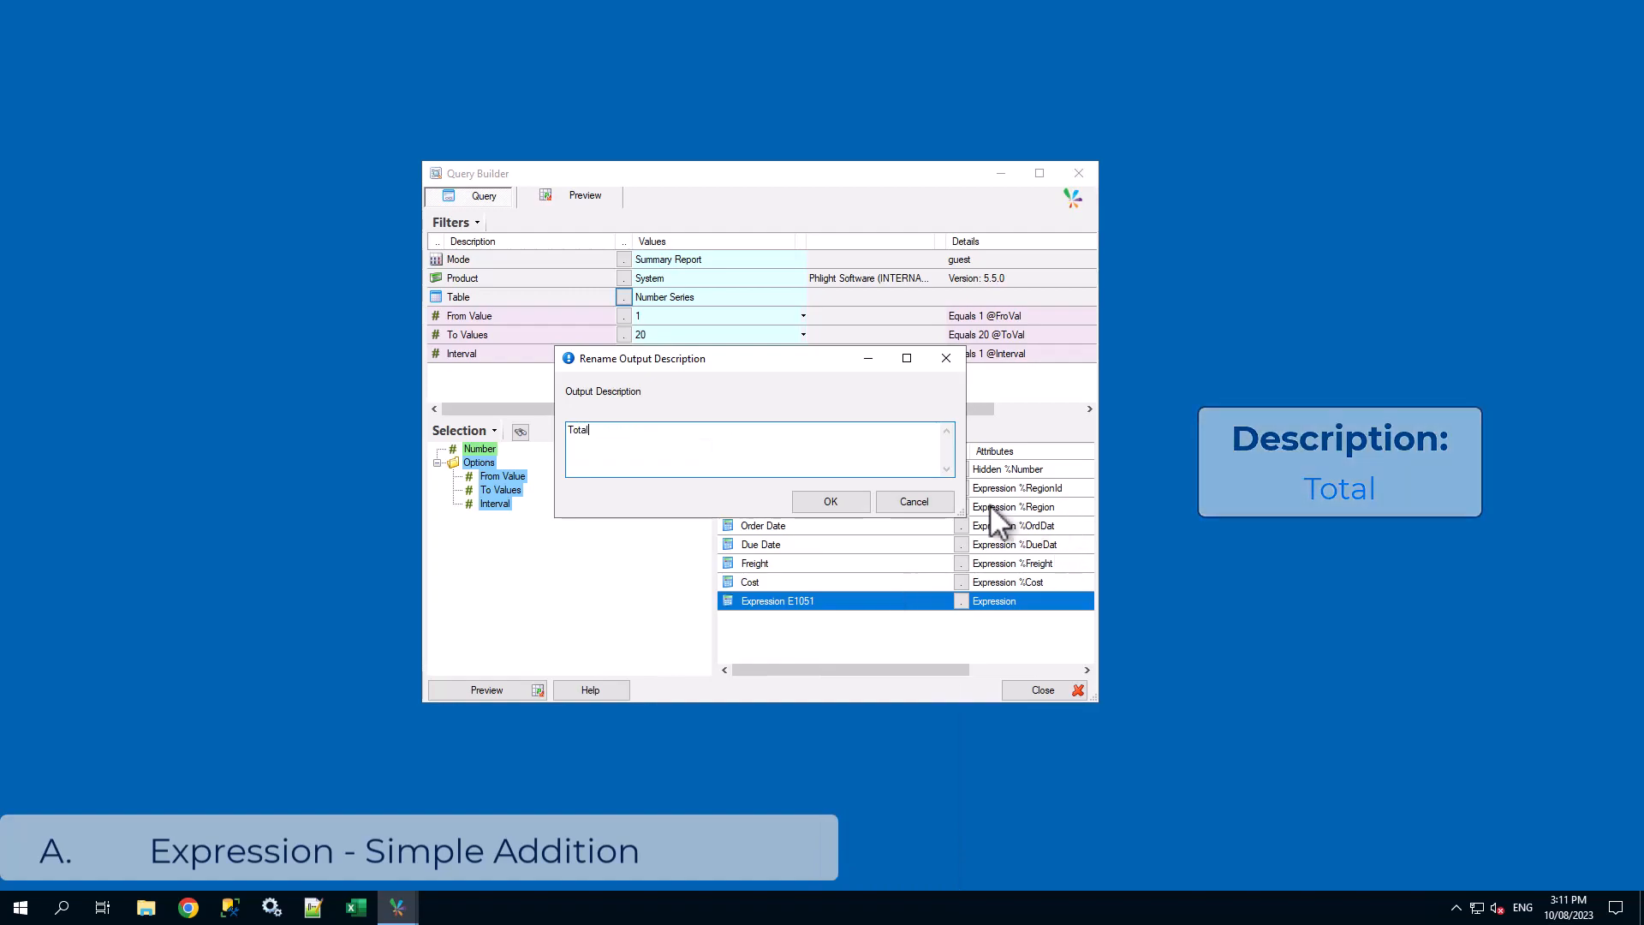
click(837, 501)
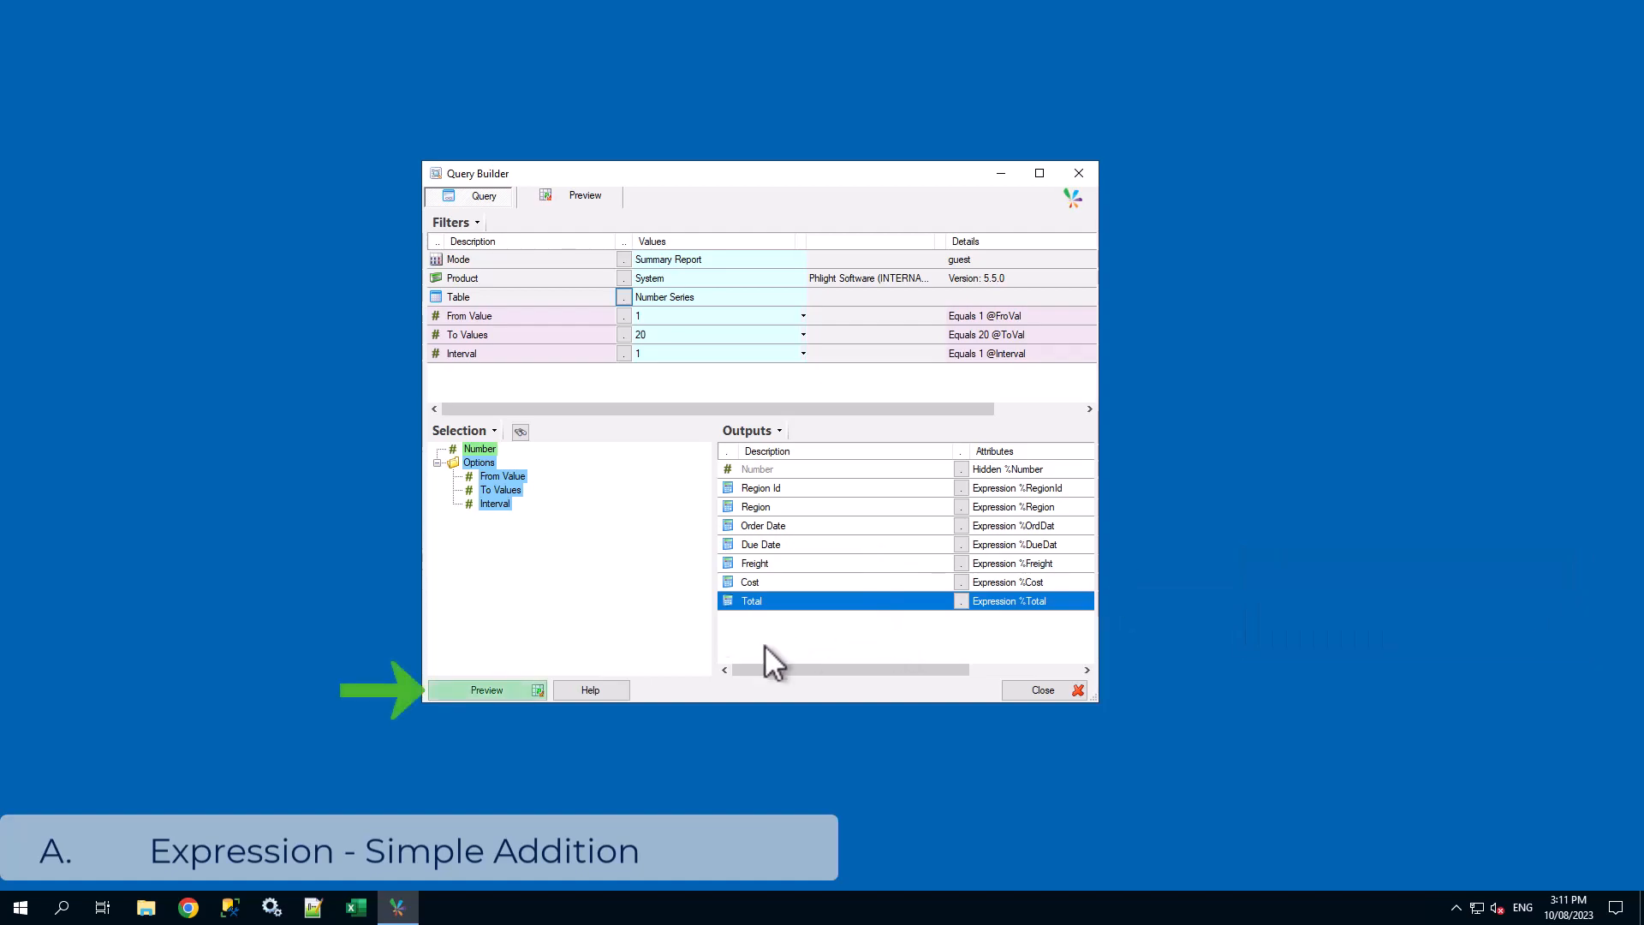
click(485, 692)
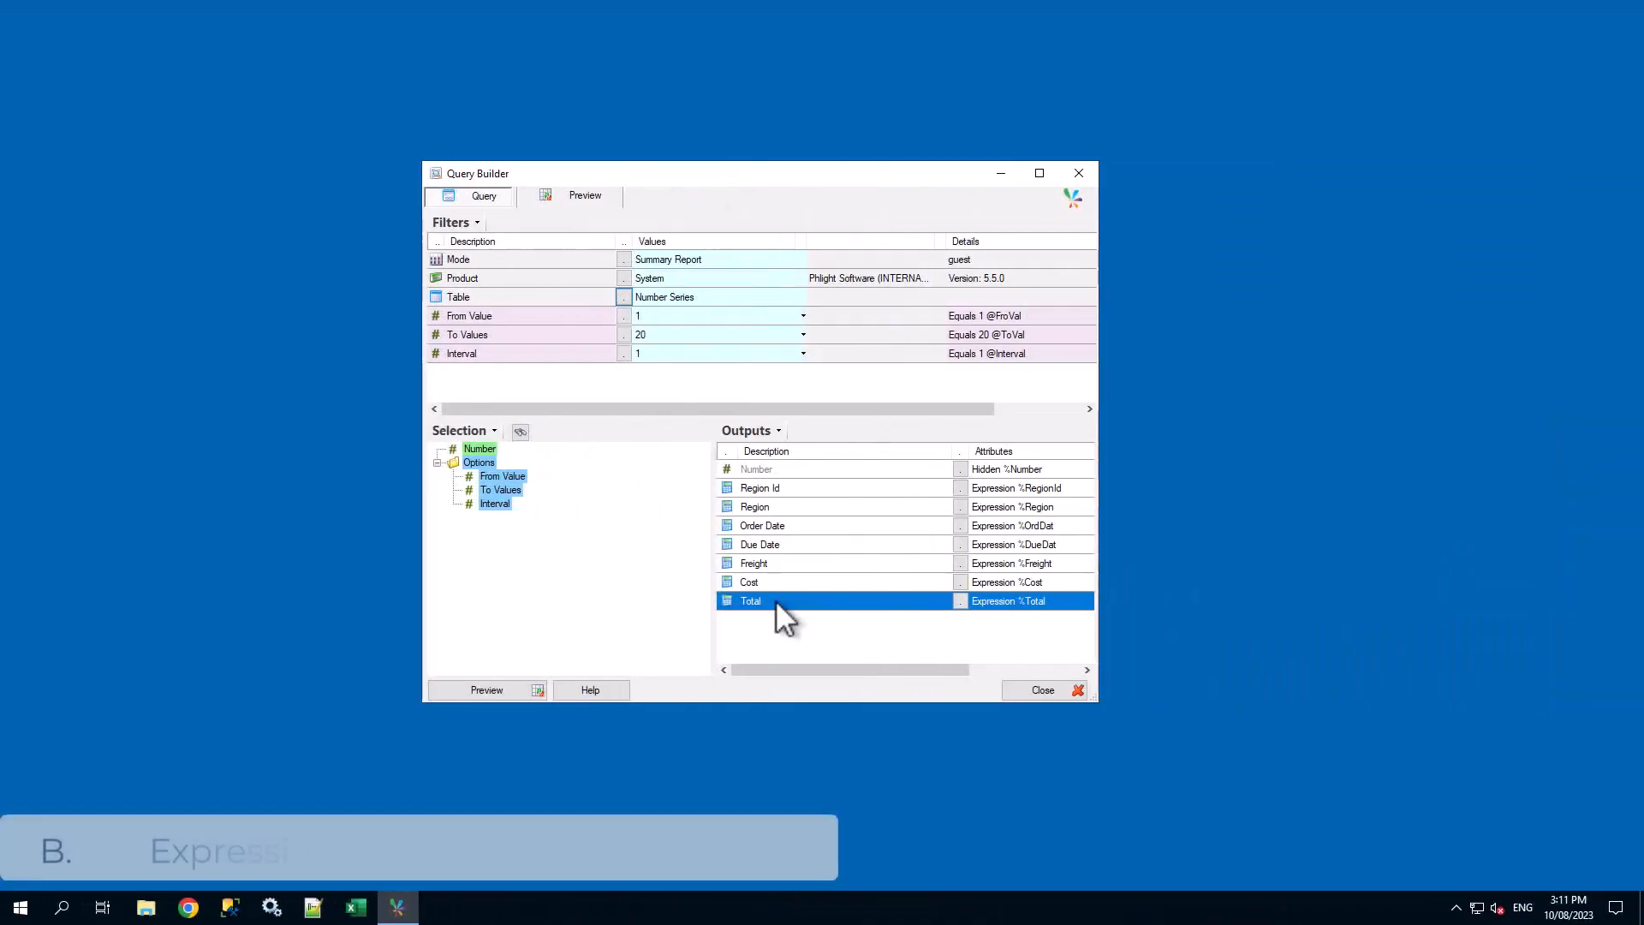
Add an expression output after Total with the formula DateDiff("d",{%DueDat},Now) and the Integer data type
right_click(774, 600)
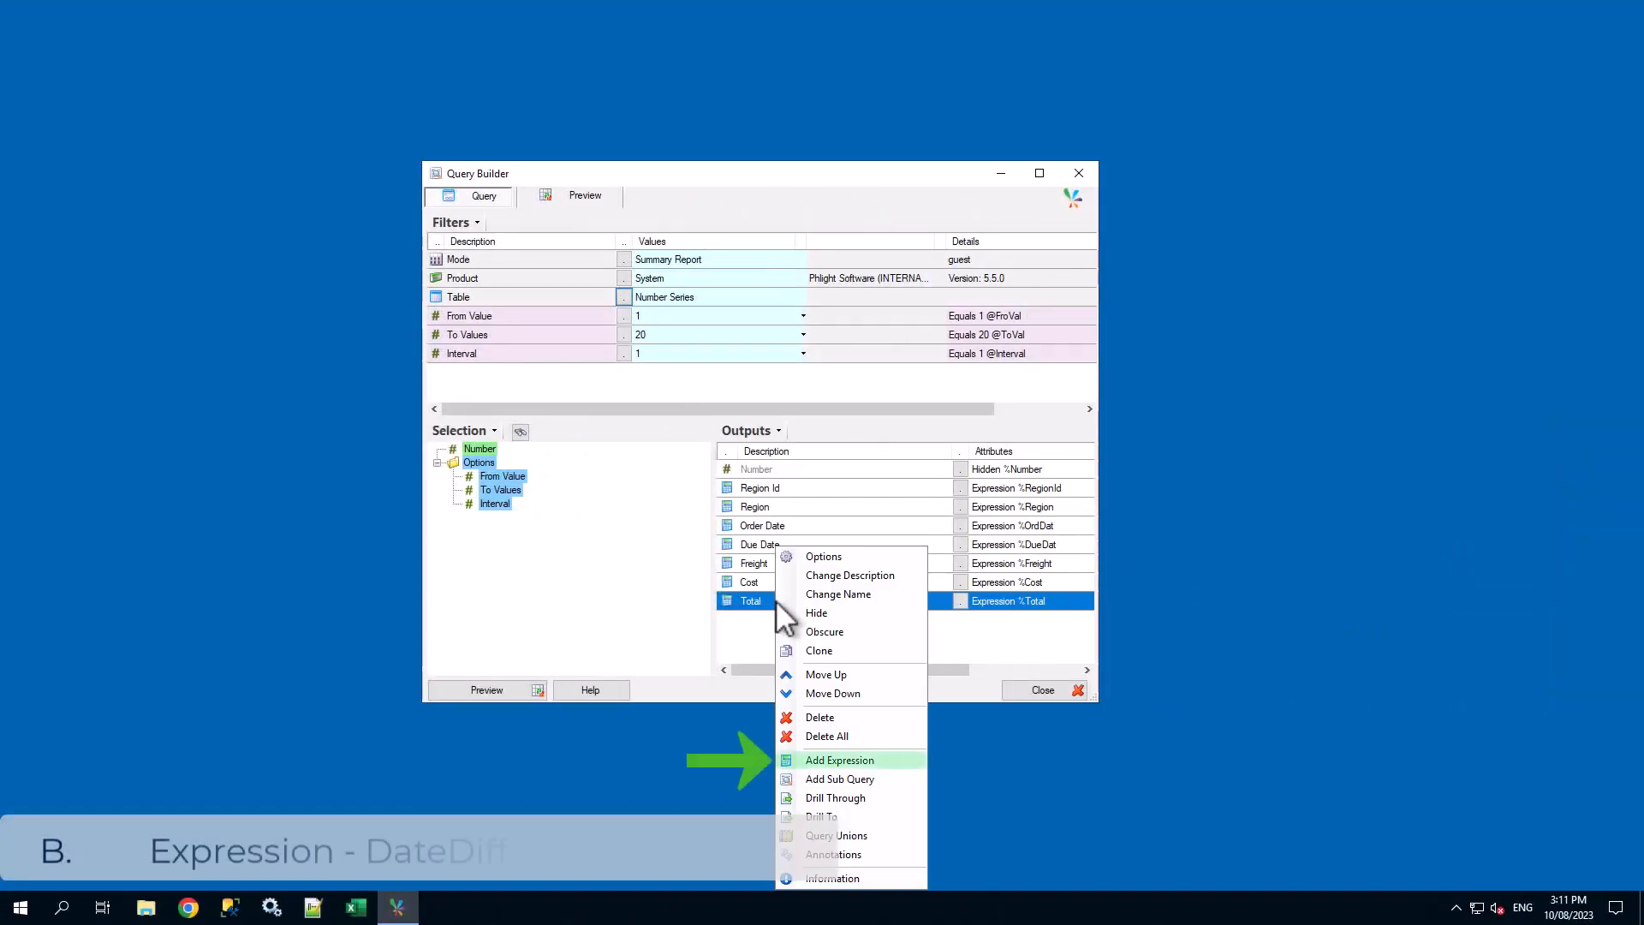
click(853, 753)
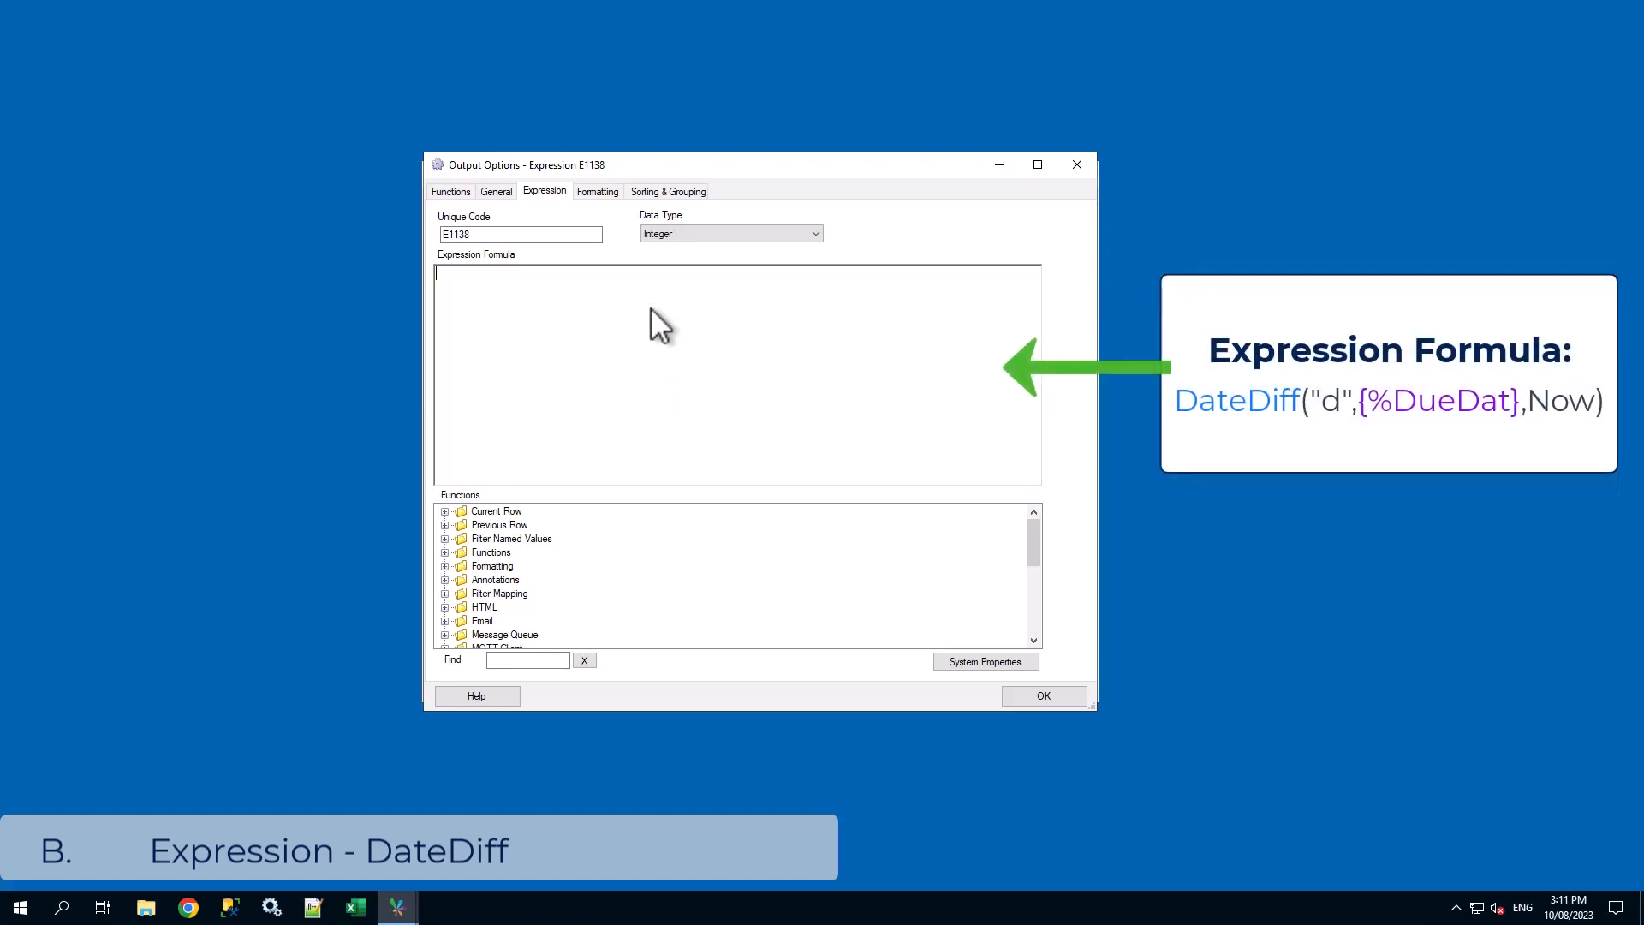
text(DateD)
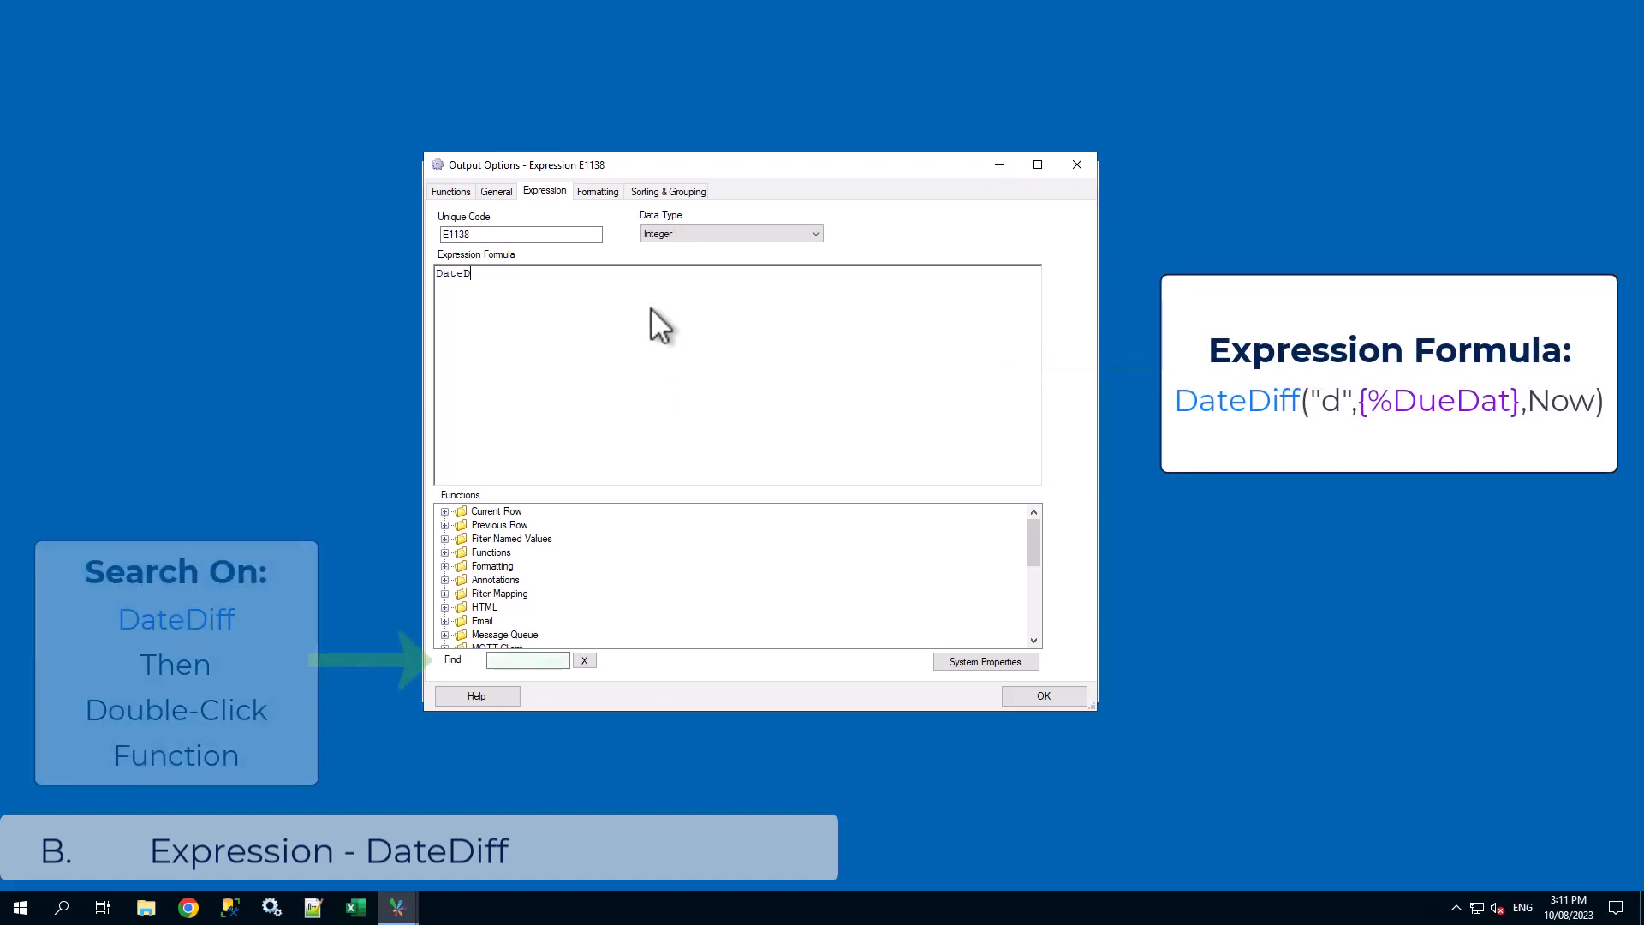
text(iff("d")
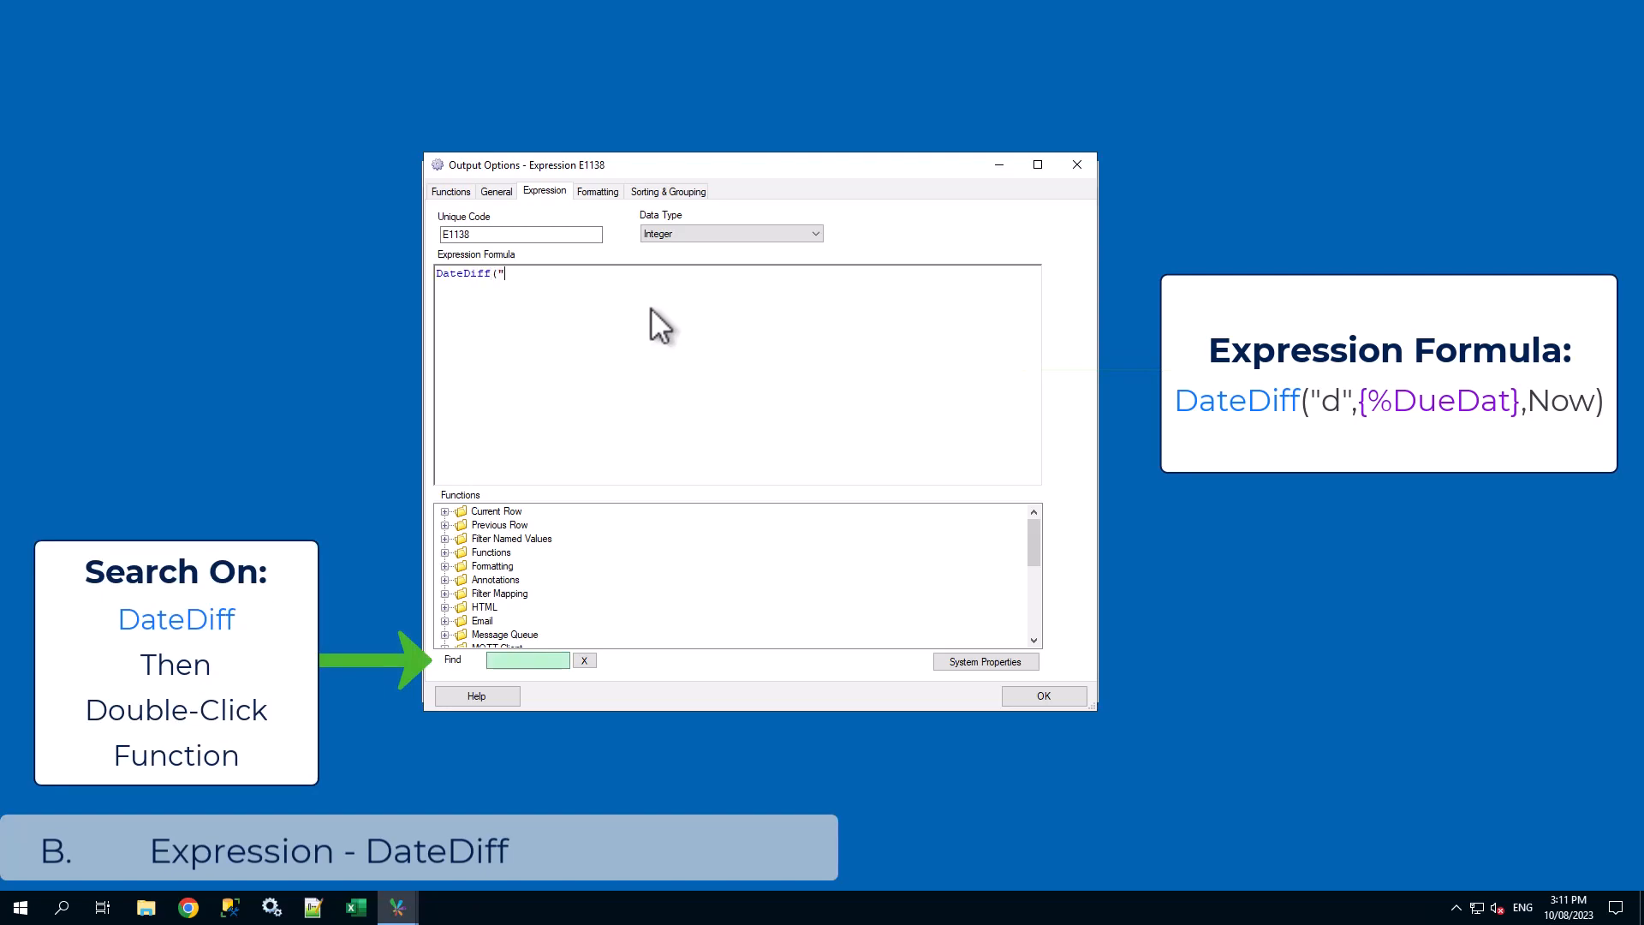
text(,)
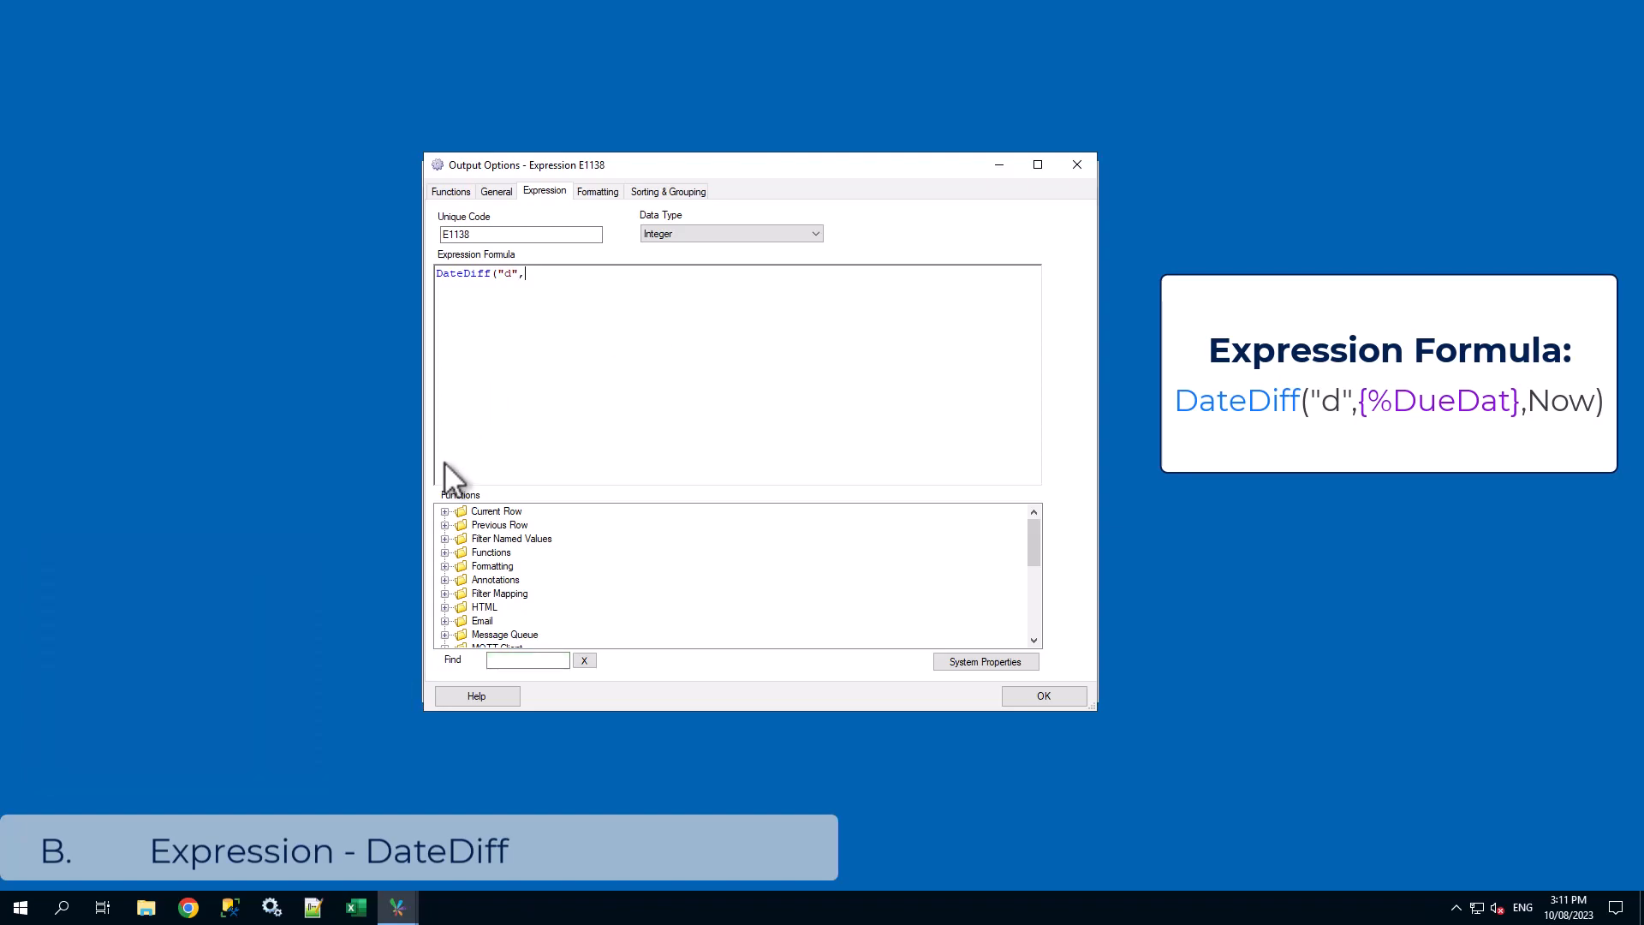
click(444, 512)
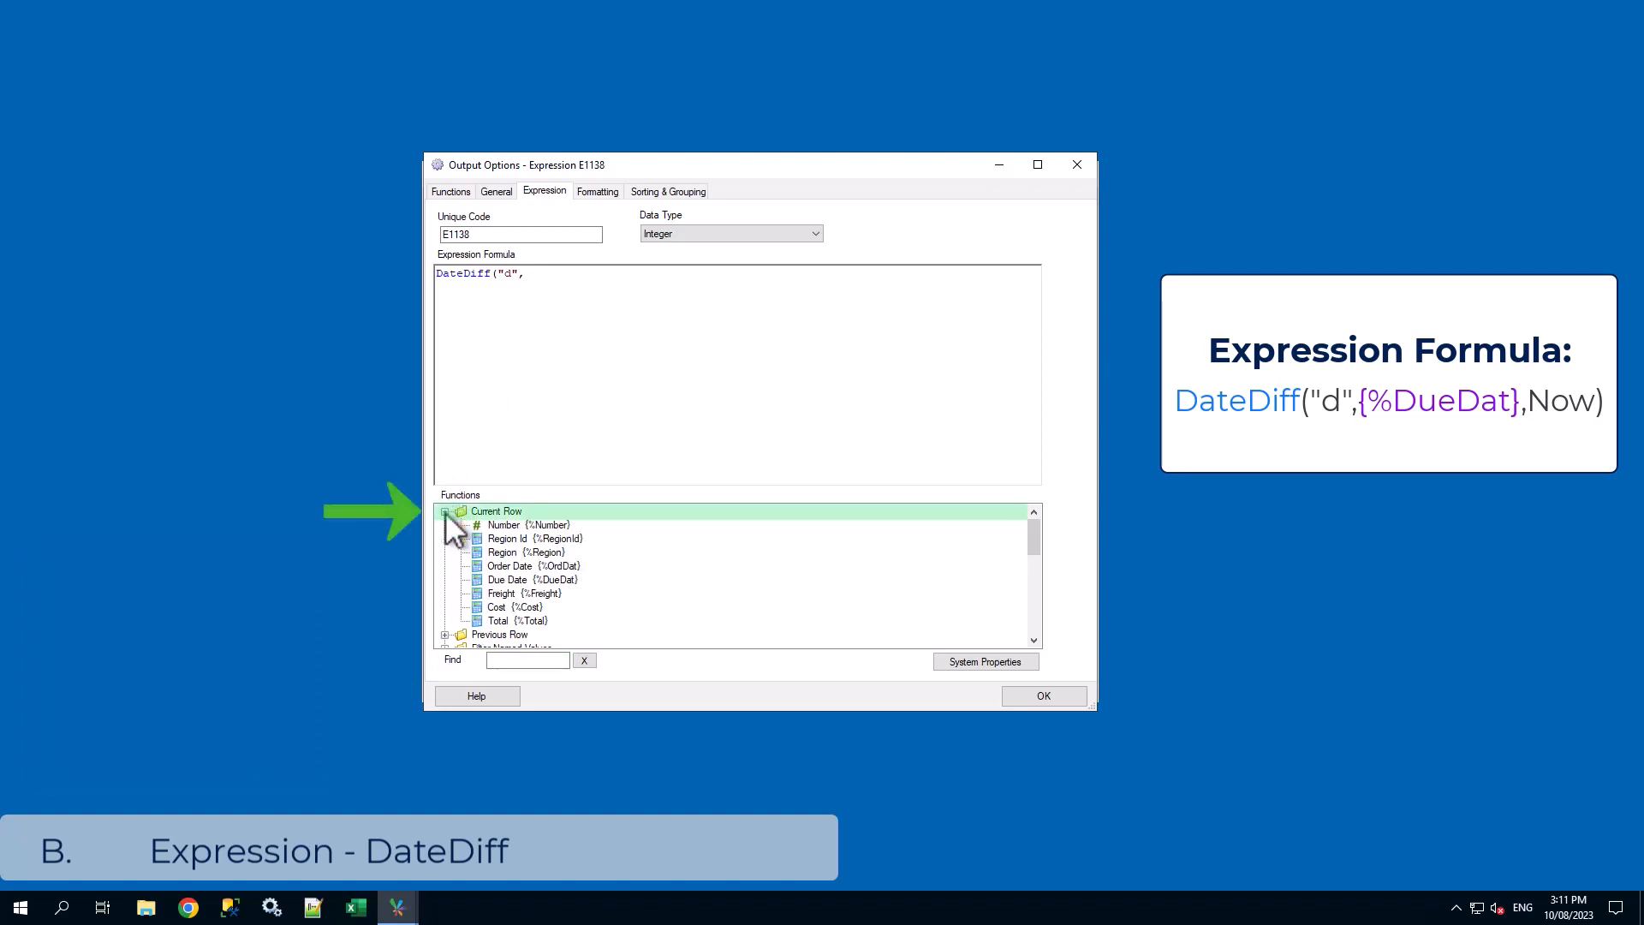
double_click(568, 580)
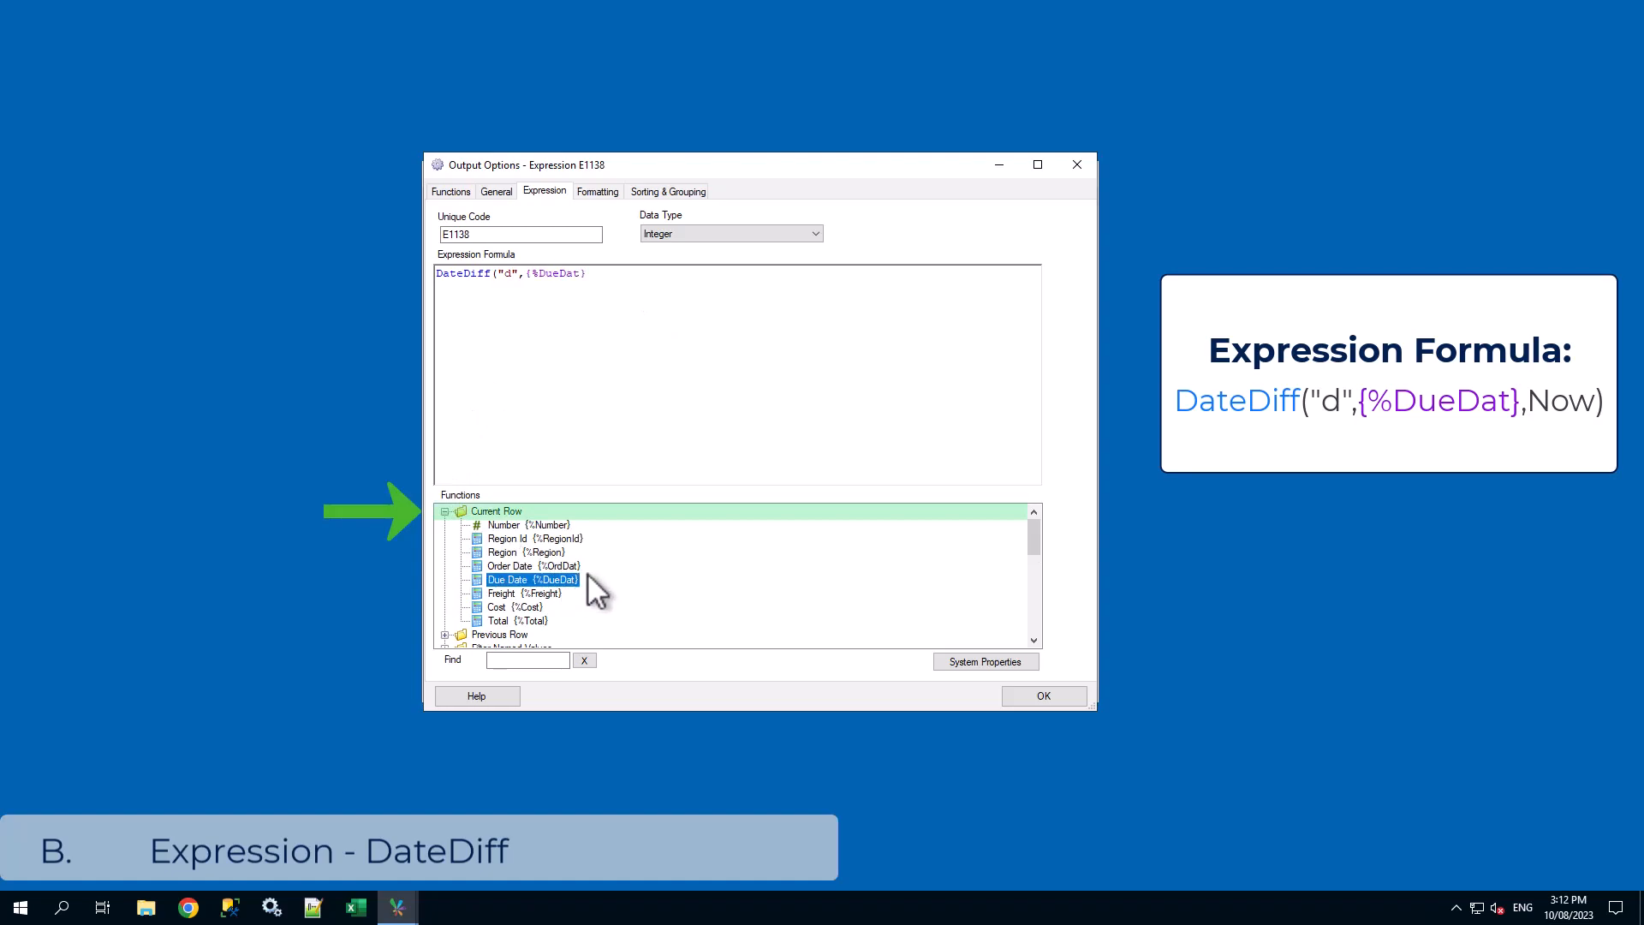
click(644, 276)
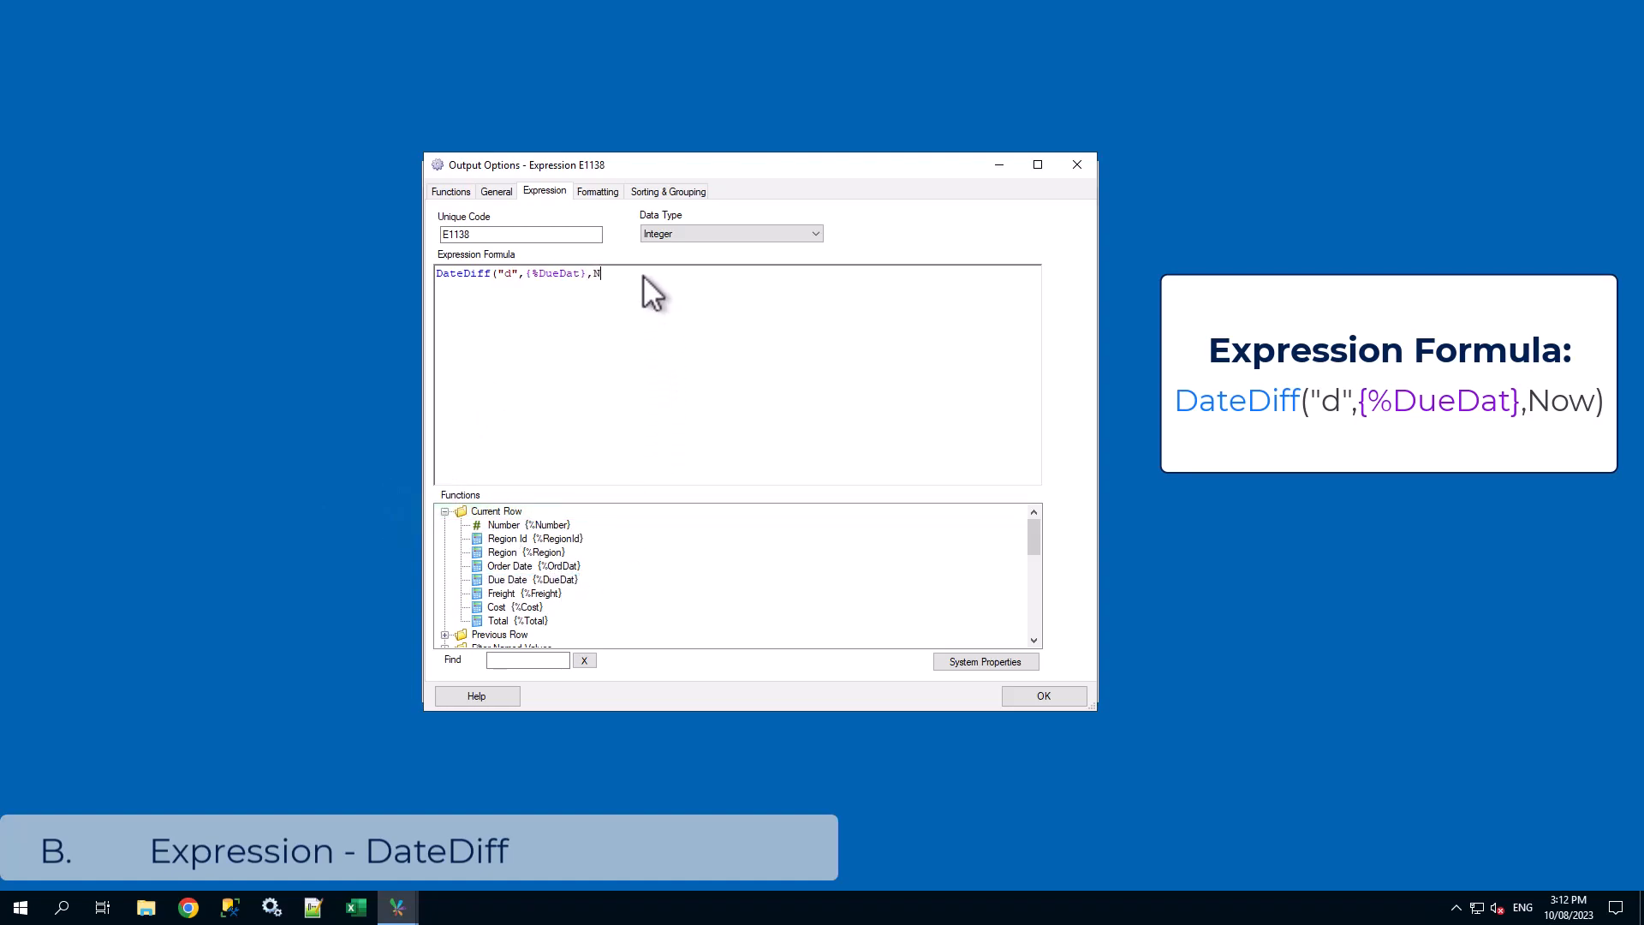
click(742, 235)
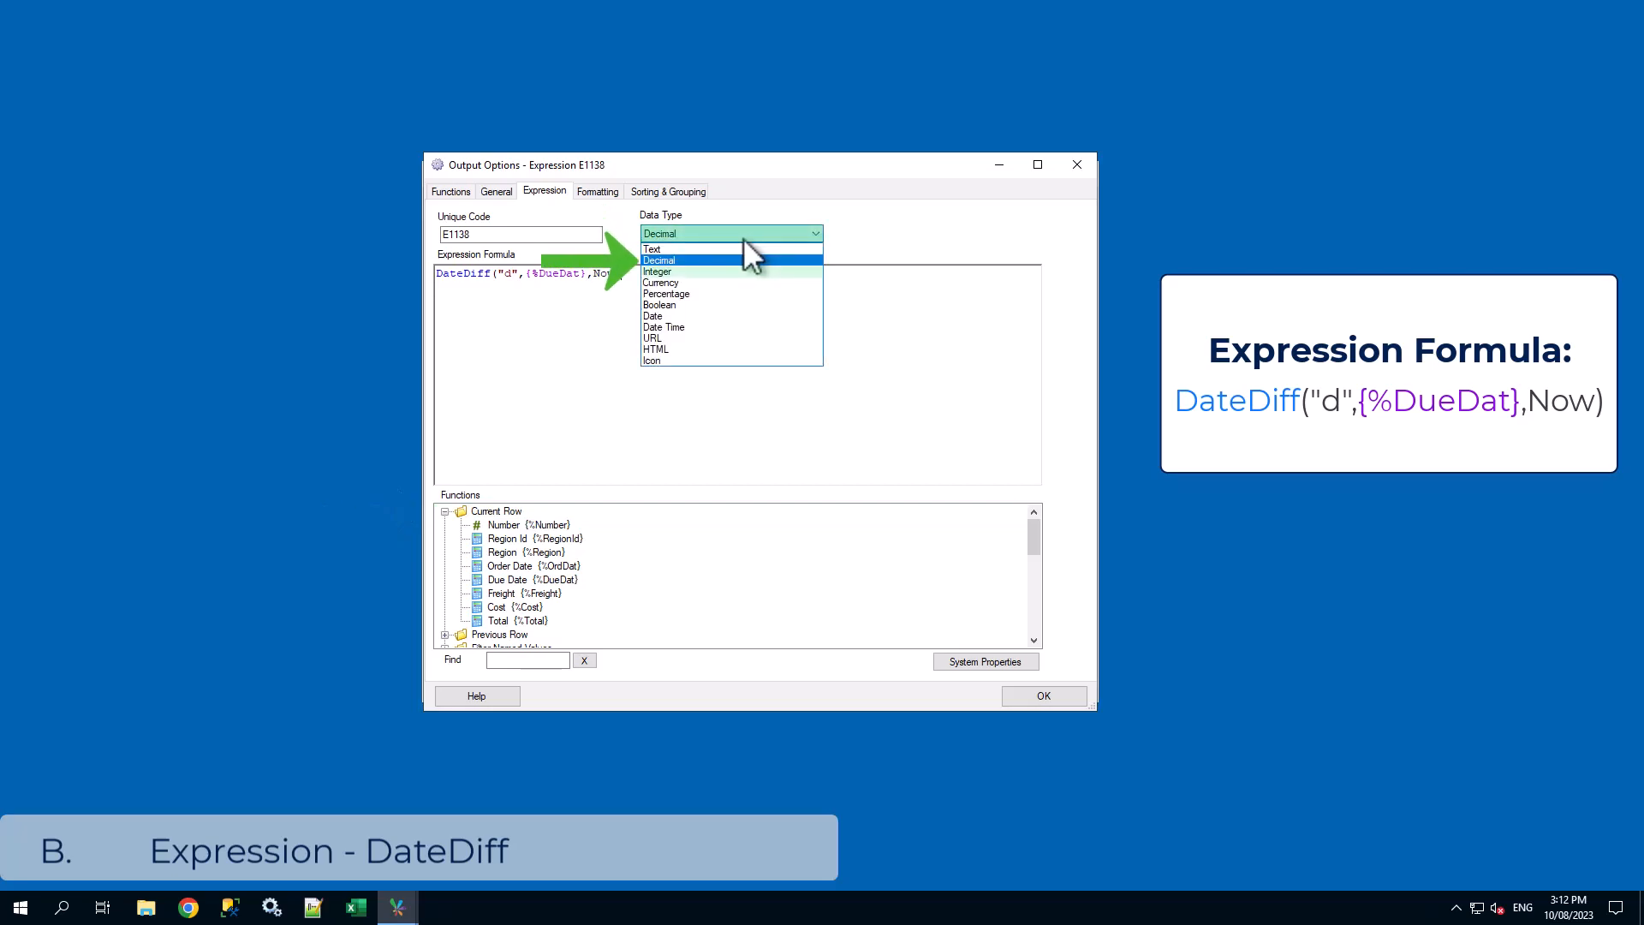
click(693, 271)
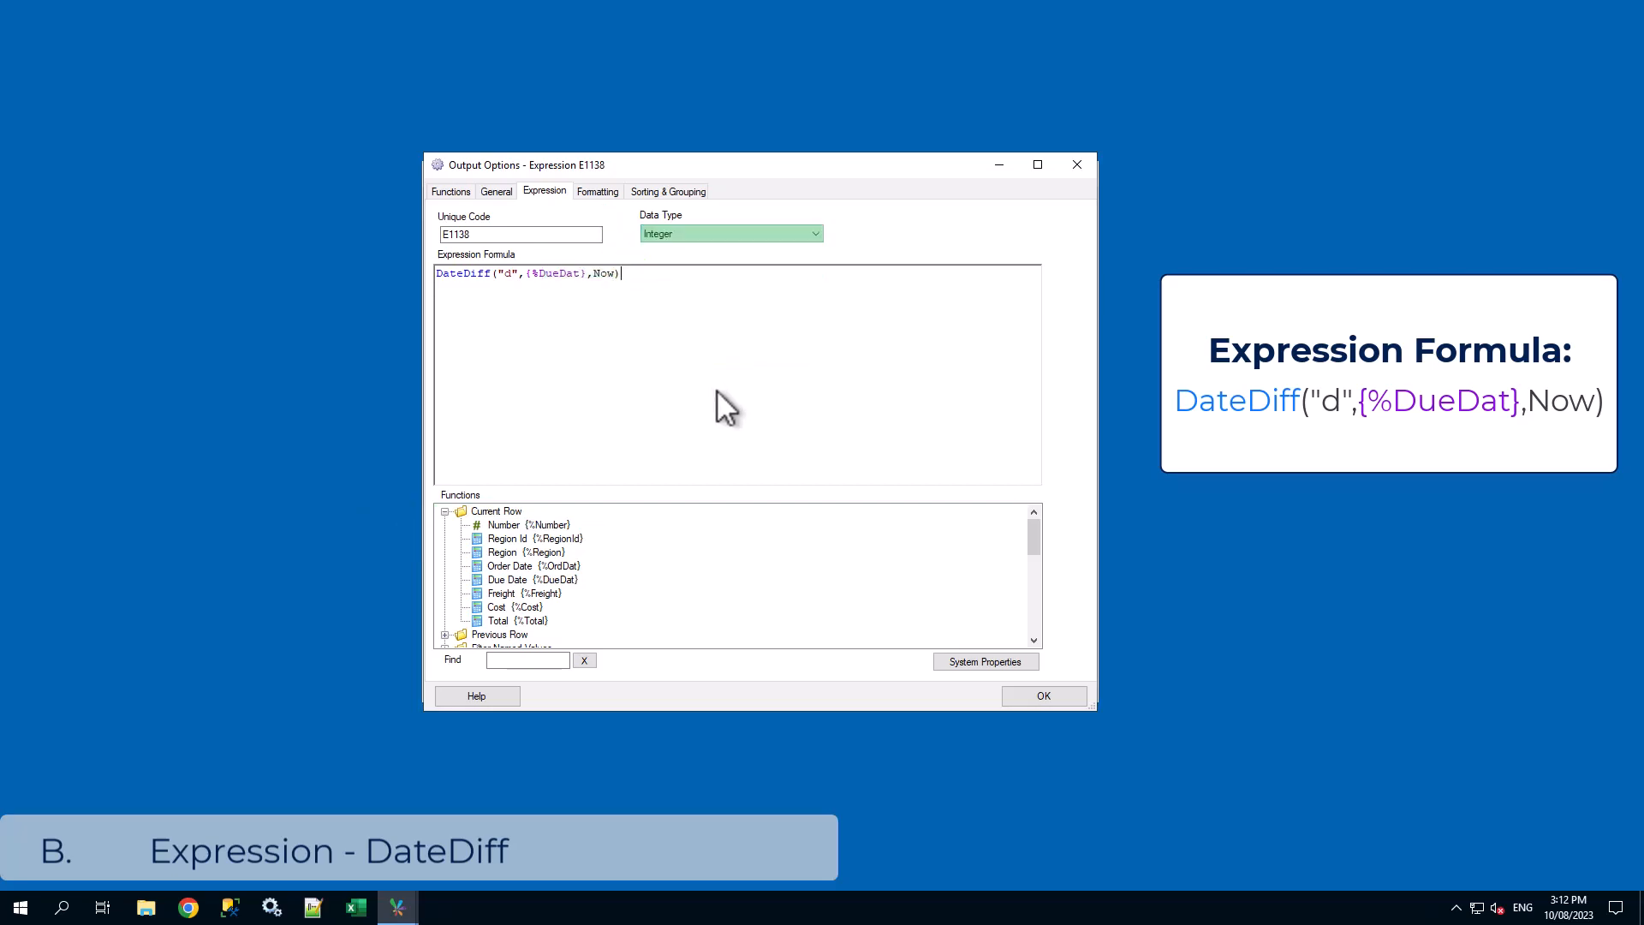
click(1056, 697)
Change the DateDiff expression's description to "Days Due" and preview the query results
right_click(872, 619)
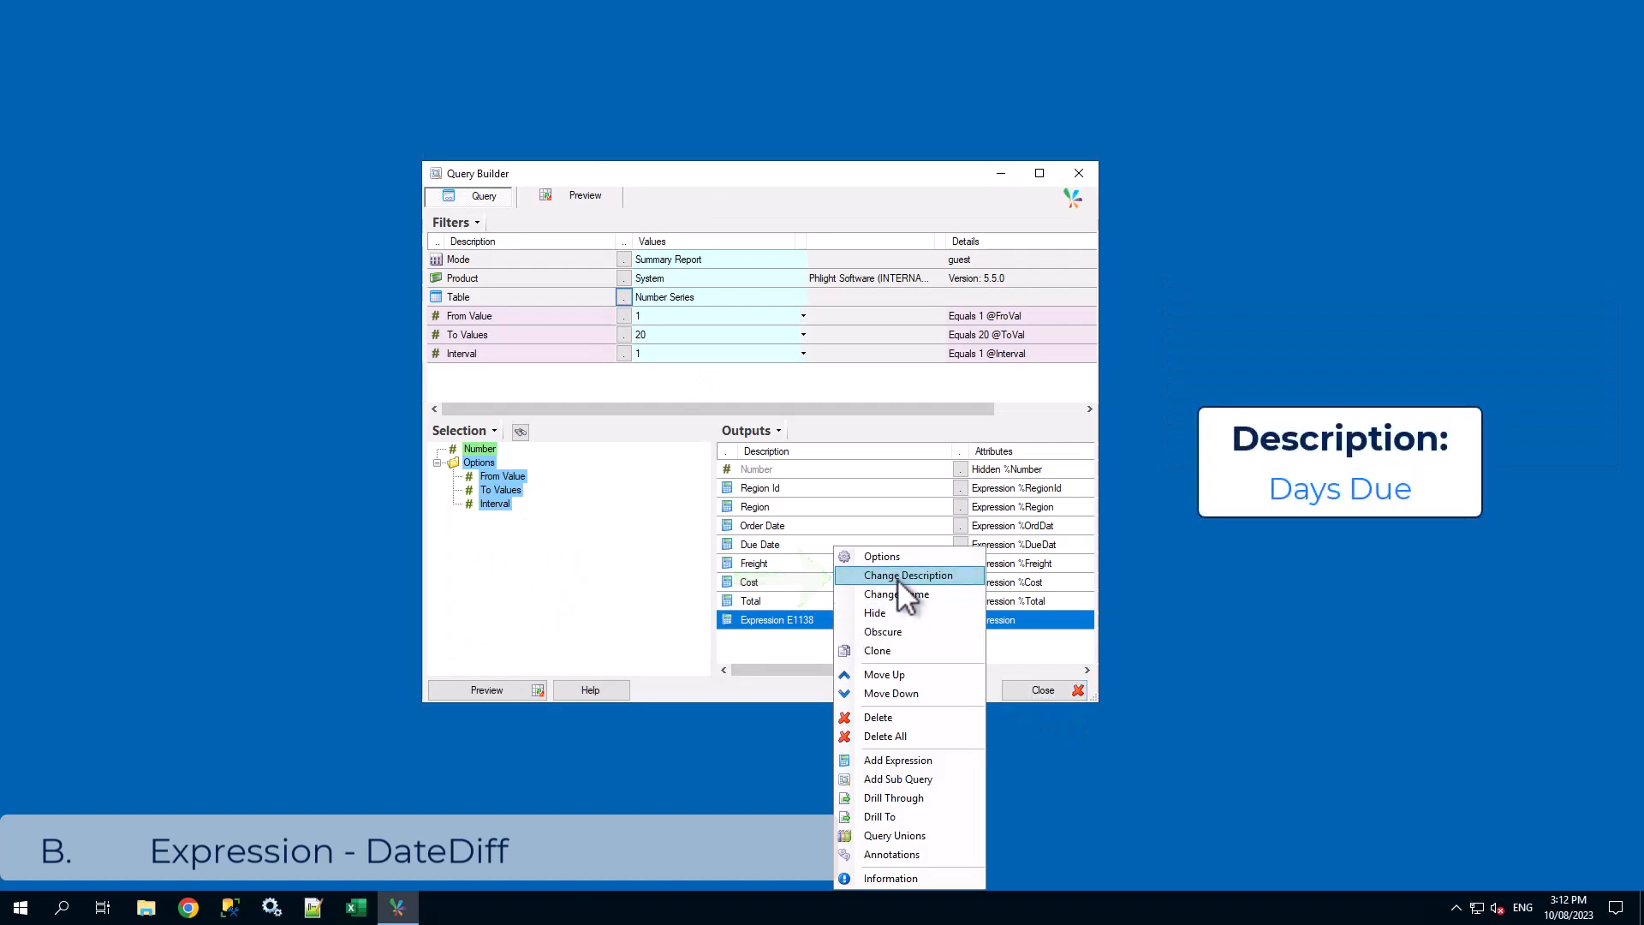
click(897, 579)
text(Days Due)
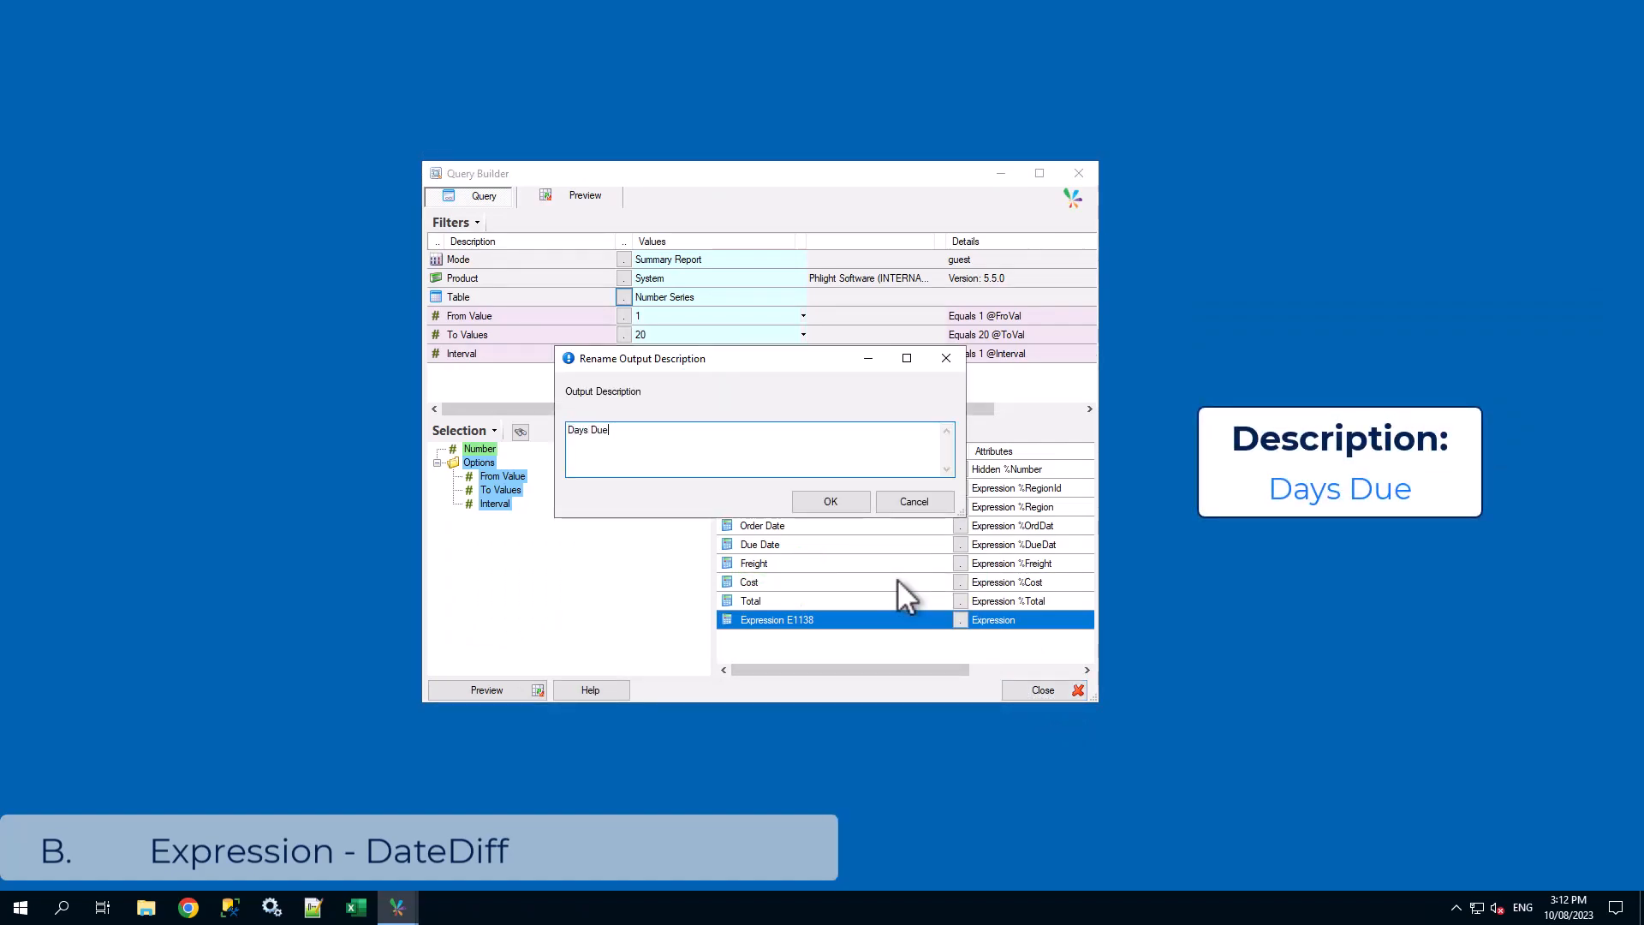
click(835, 503)
click(466, 691)
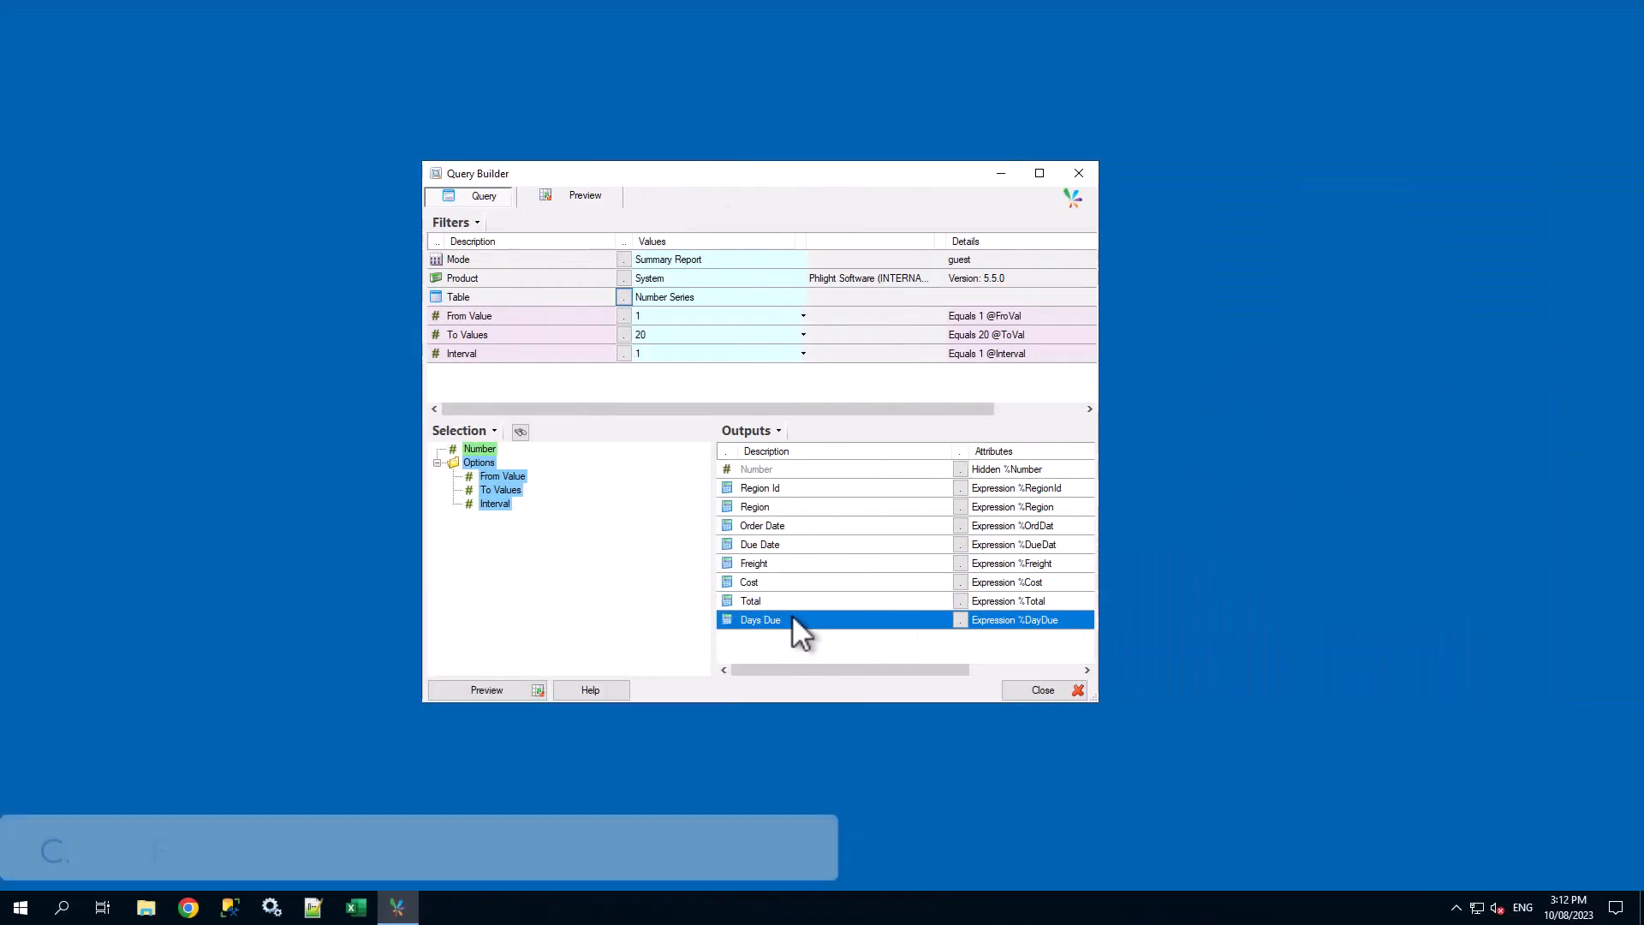
Add an expression output after Days Due with the Percentage data type and the formula {%Freight} / {%Total}
right_click(792, 614)
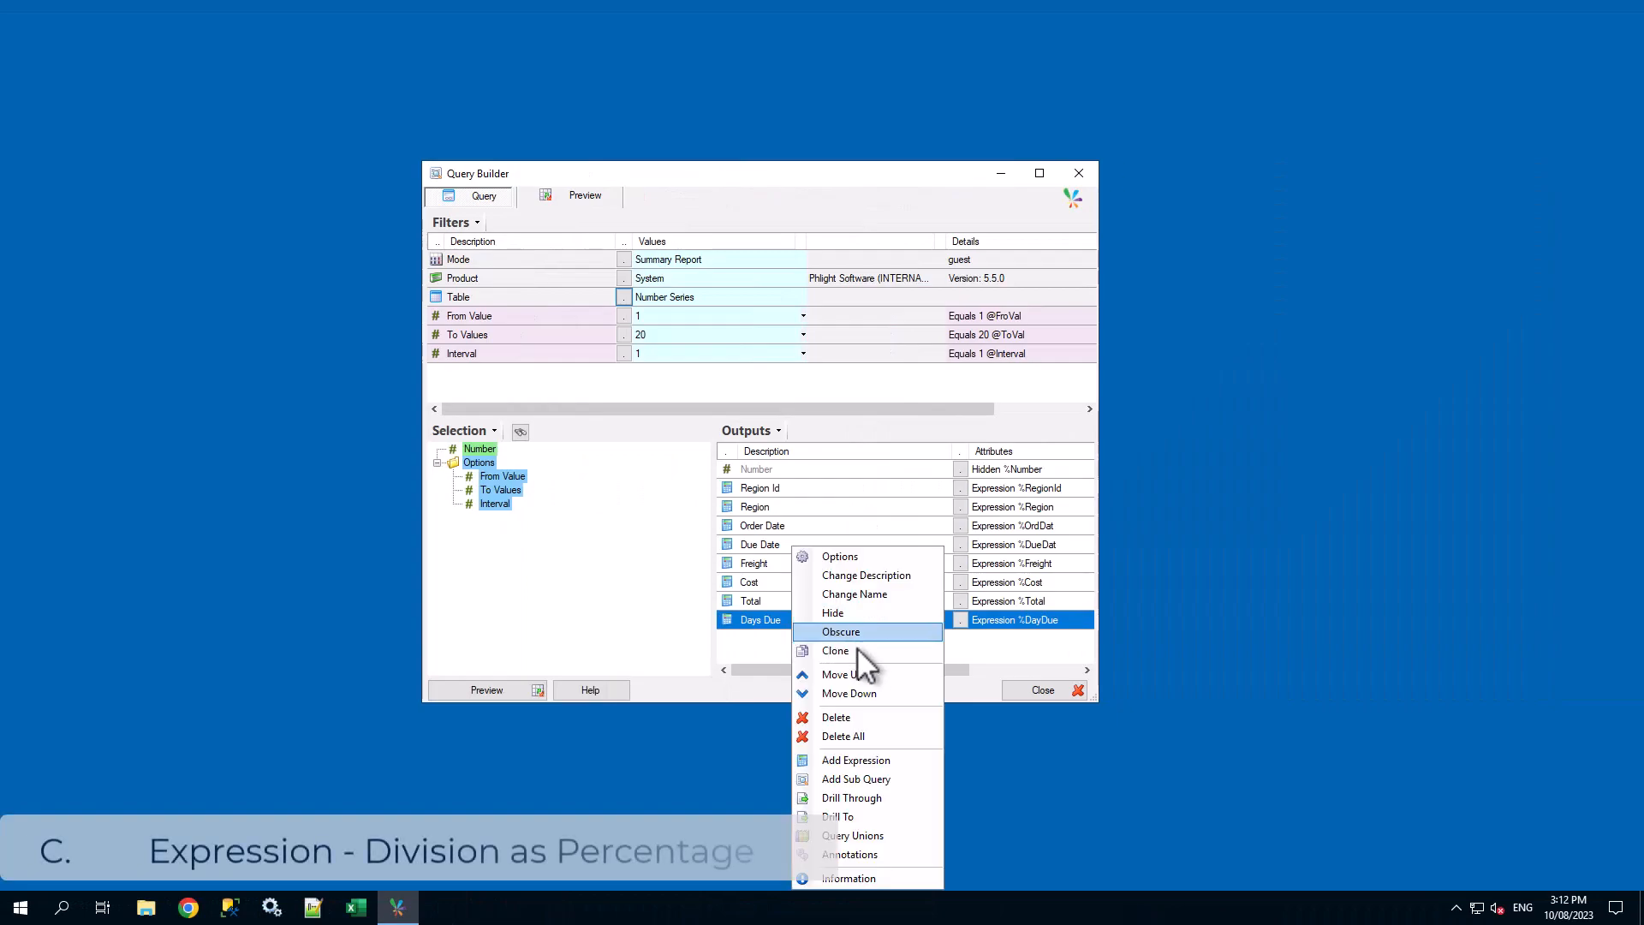
click(870, 755)
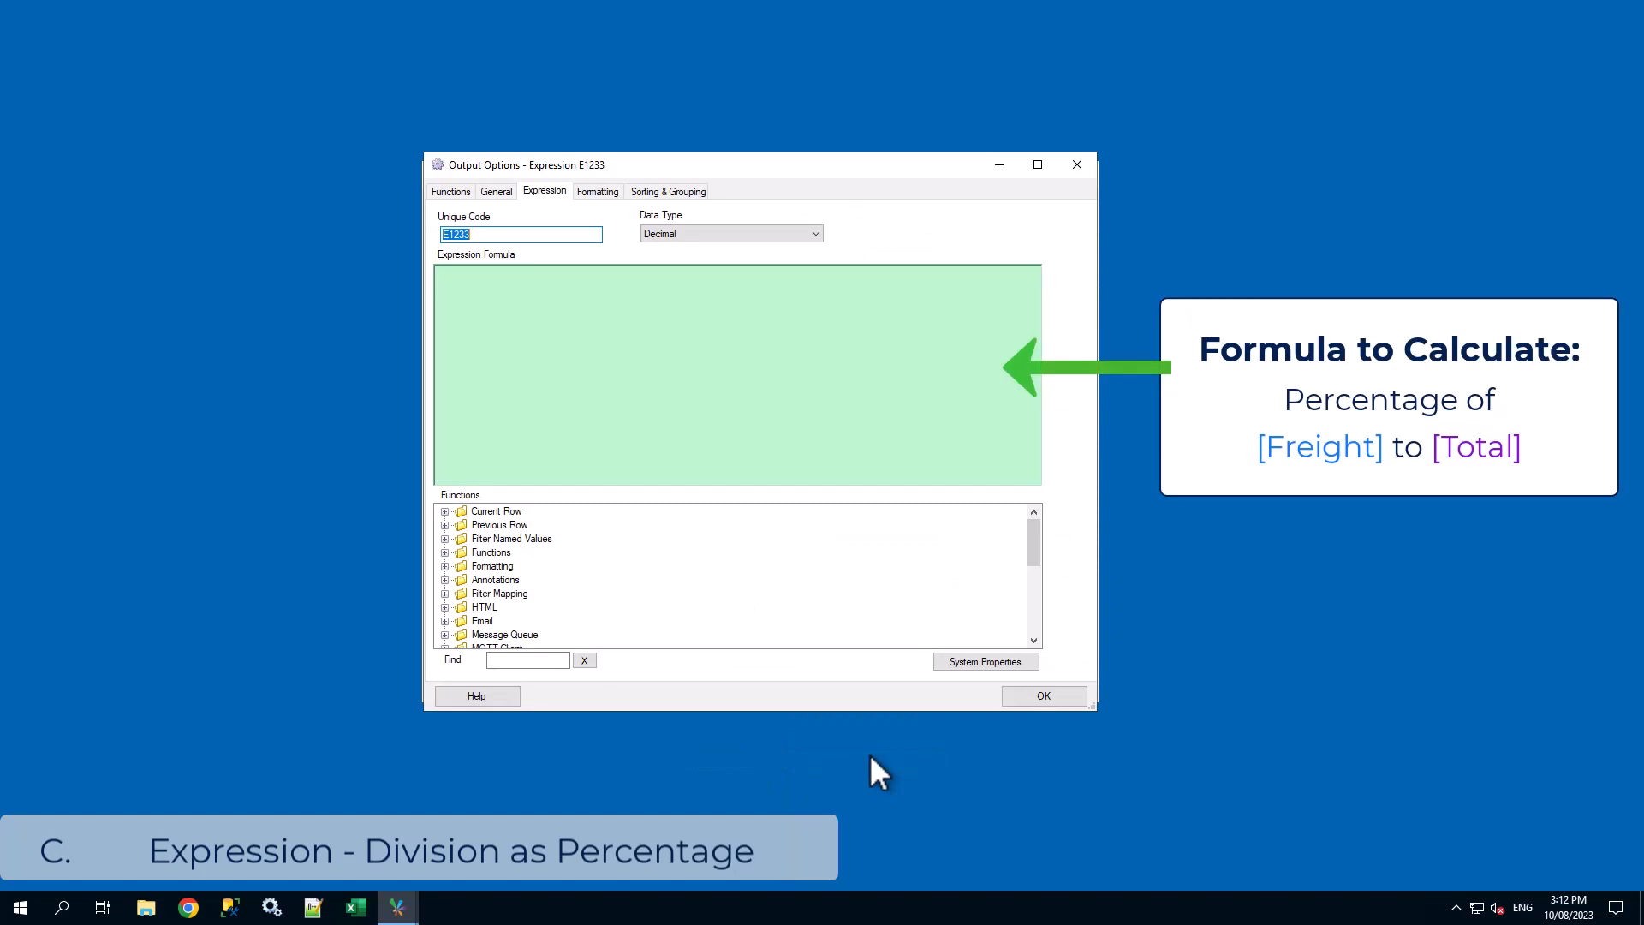
click(713, 235)
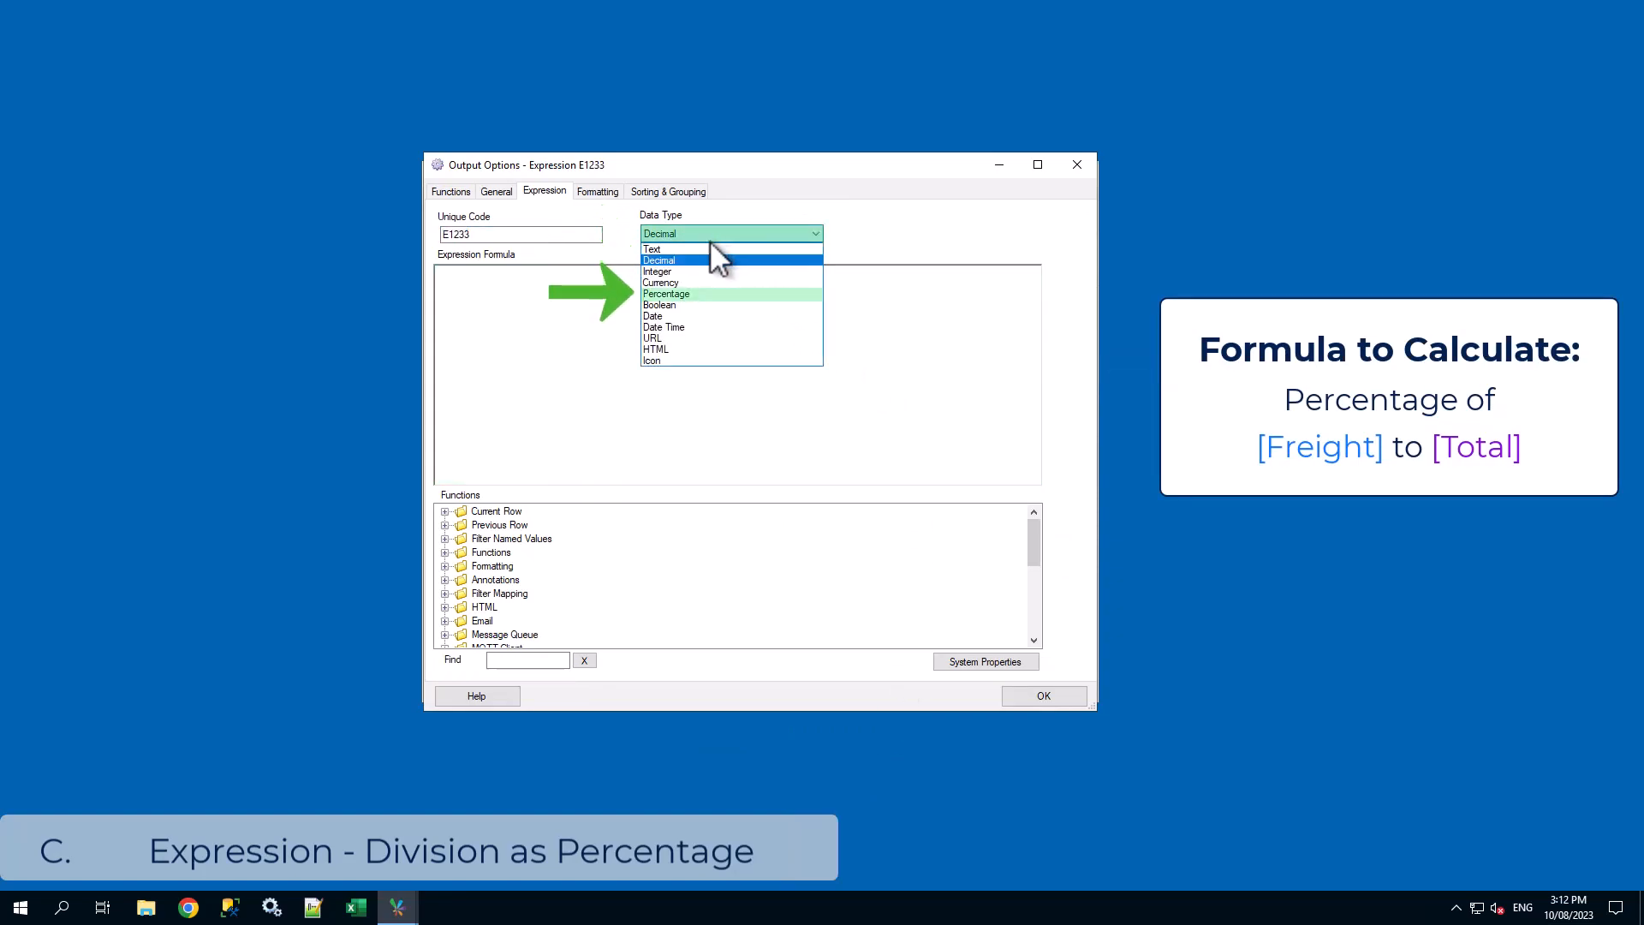
click(712, 294)
click(682, 324)
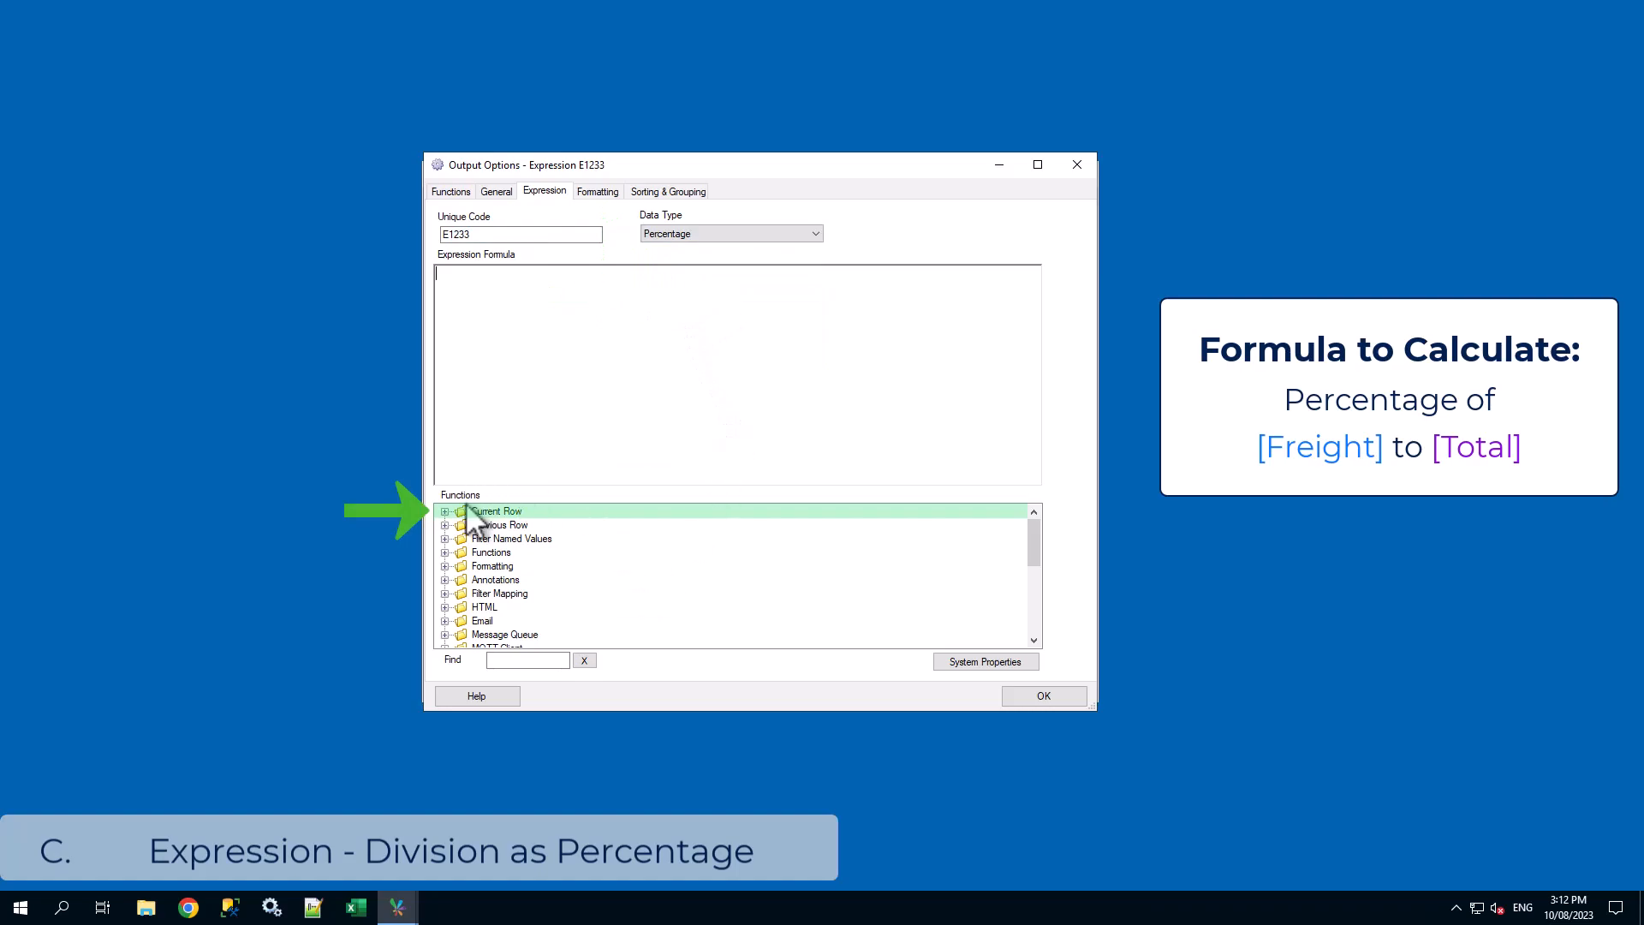
click(445, 511)
double_click(526, 593)
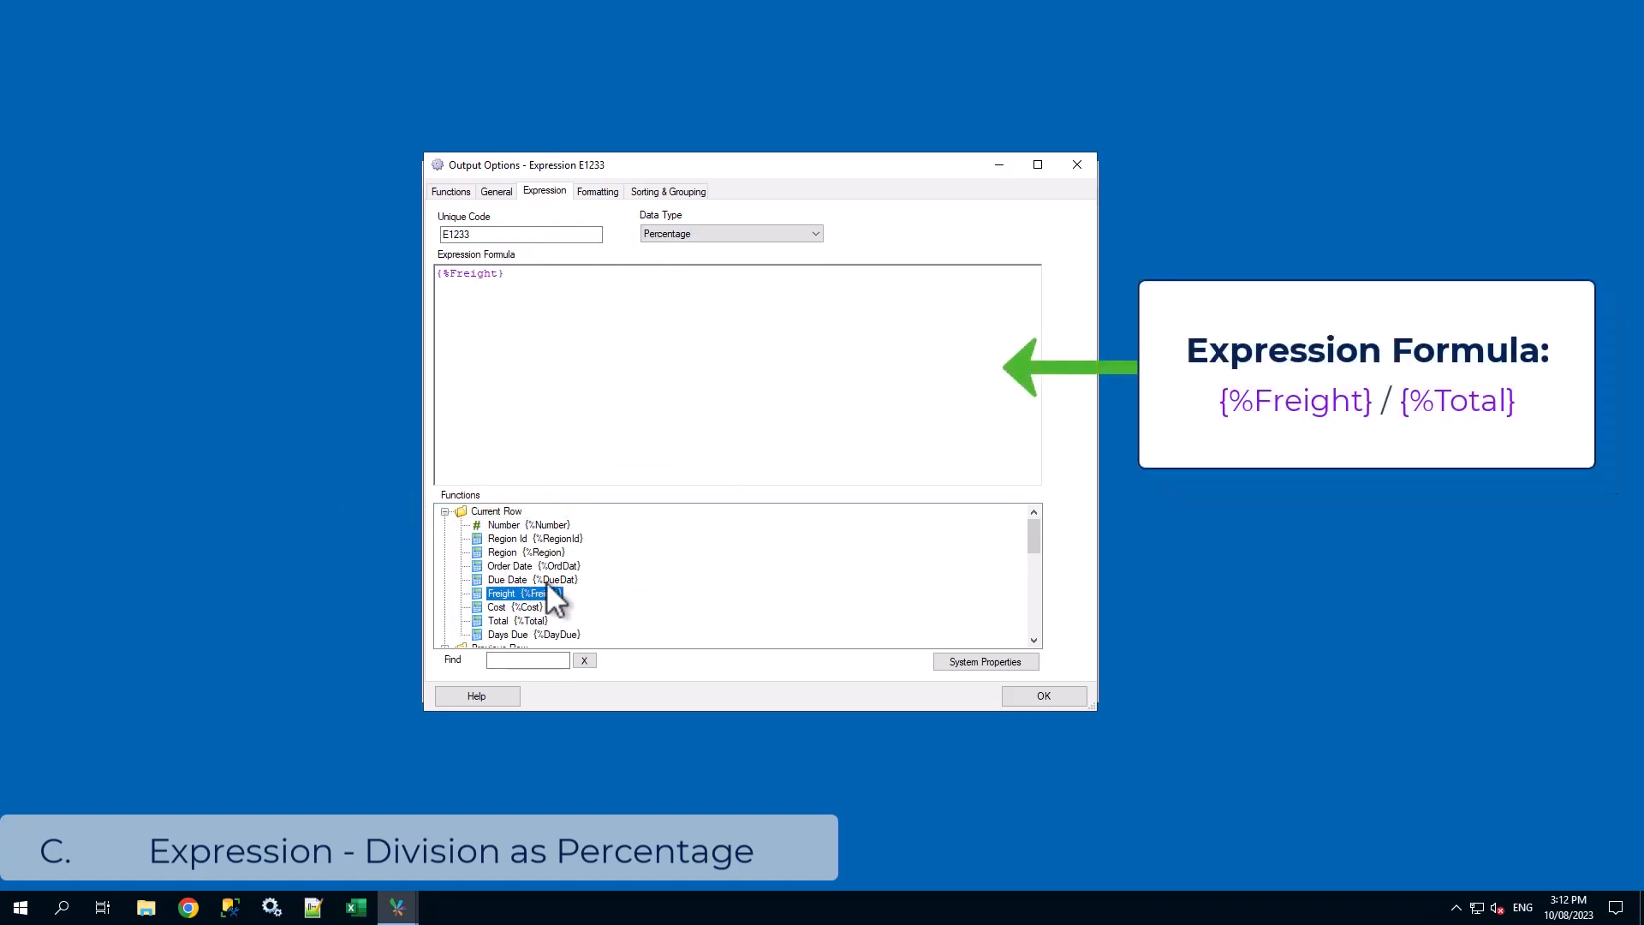
text(/)
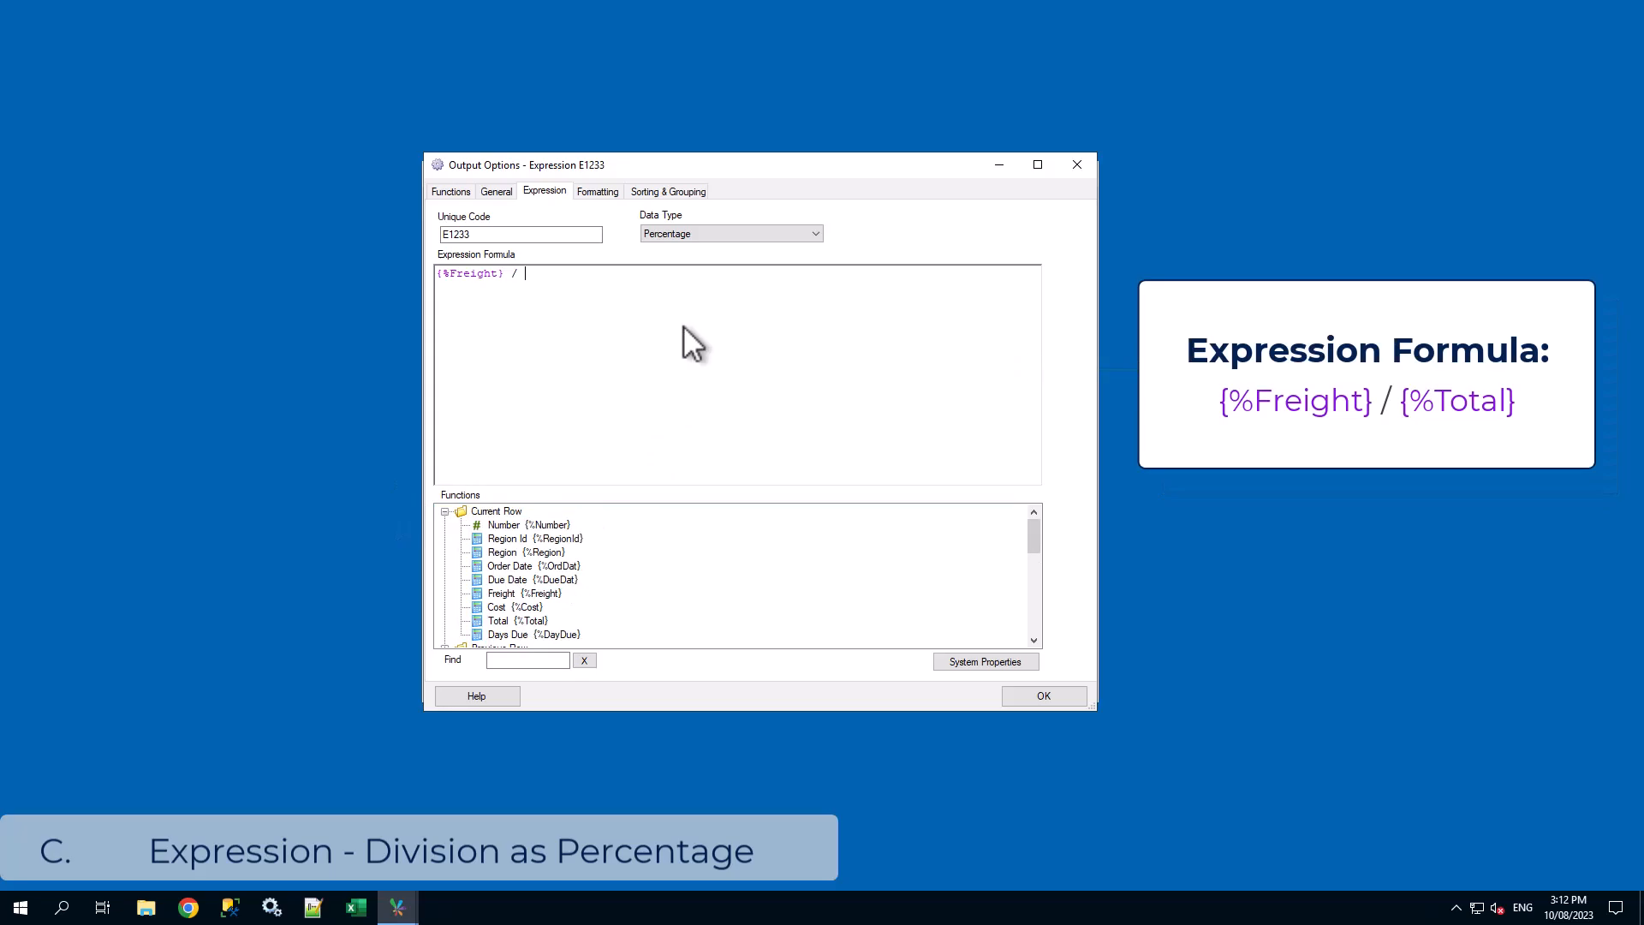
double_click(525, 620)
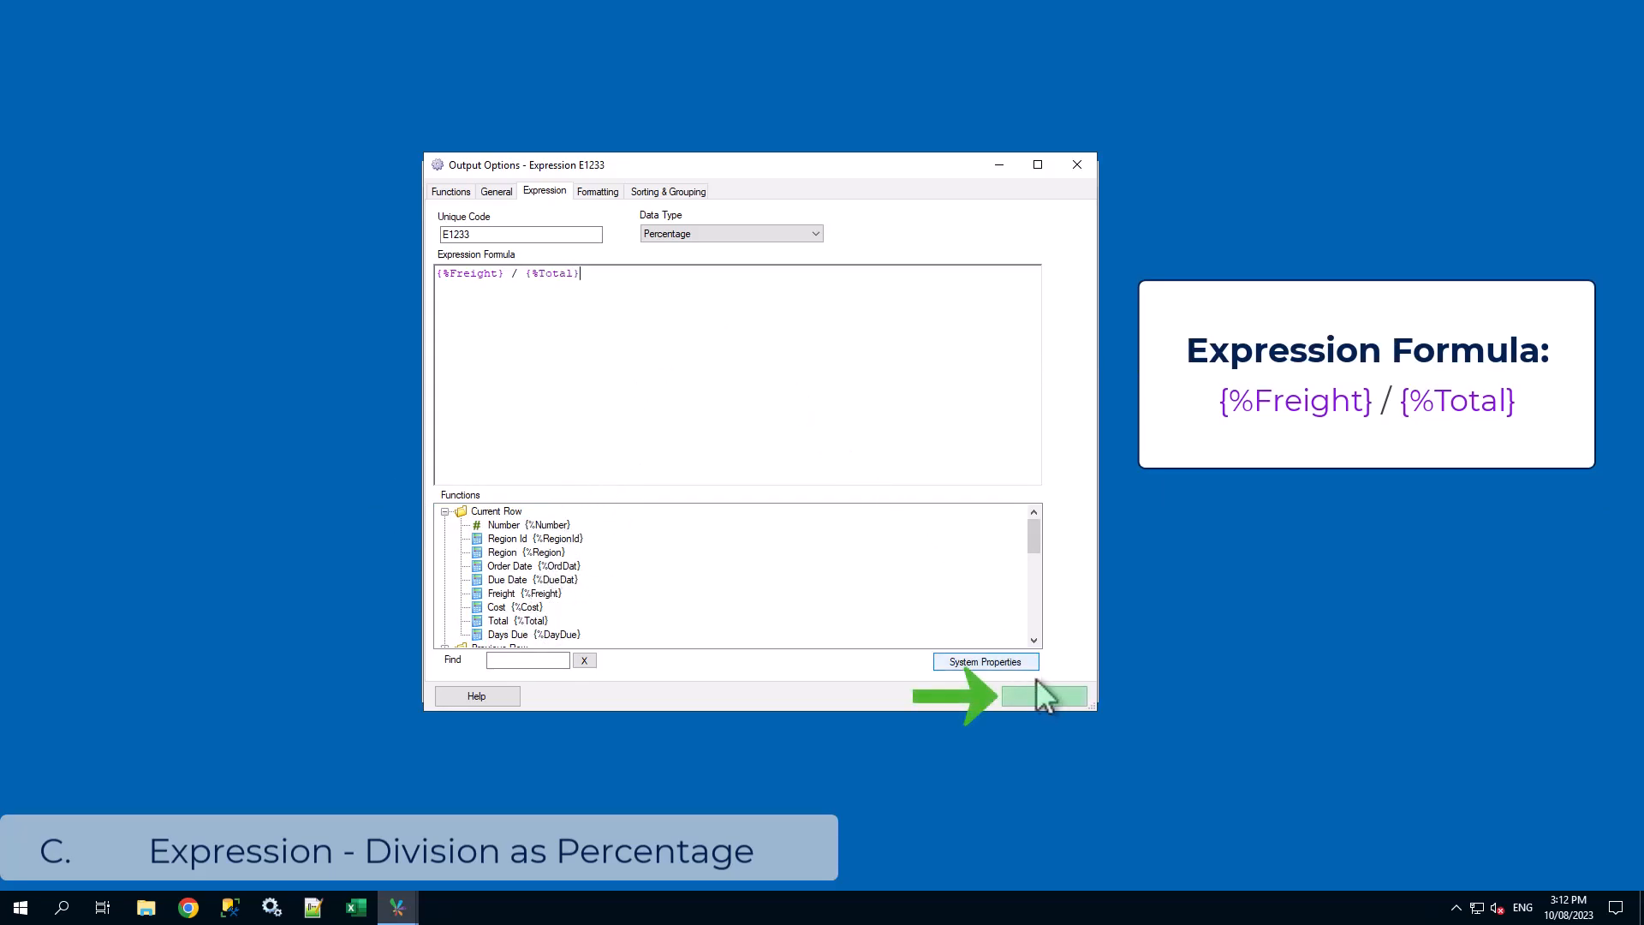
click(1043, 693)
Change the new division expression's description to "Freight %" and preview the query results
right_click(829, 635)
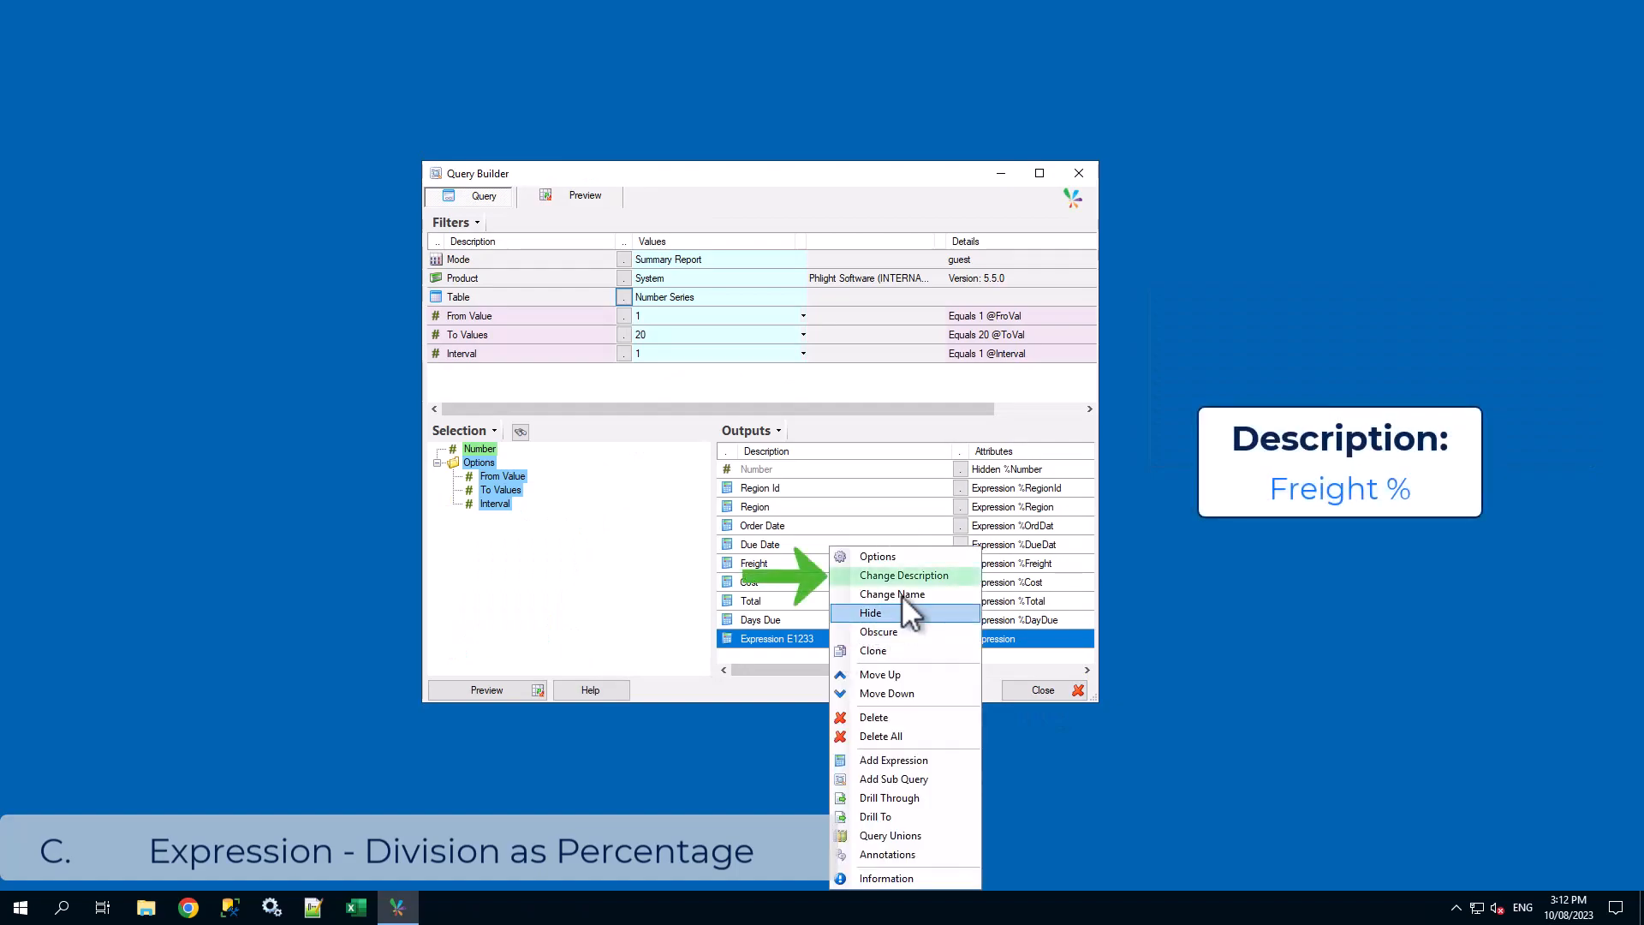
click(922, 577)
text(Freight %)
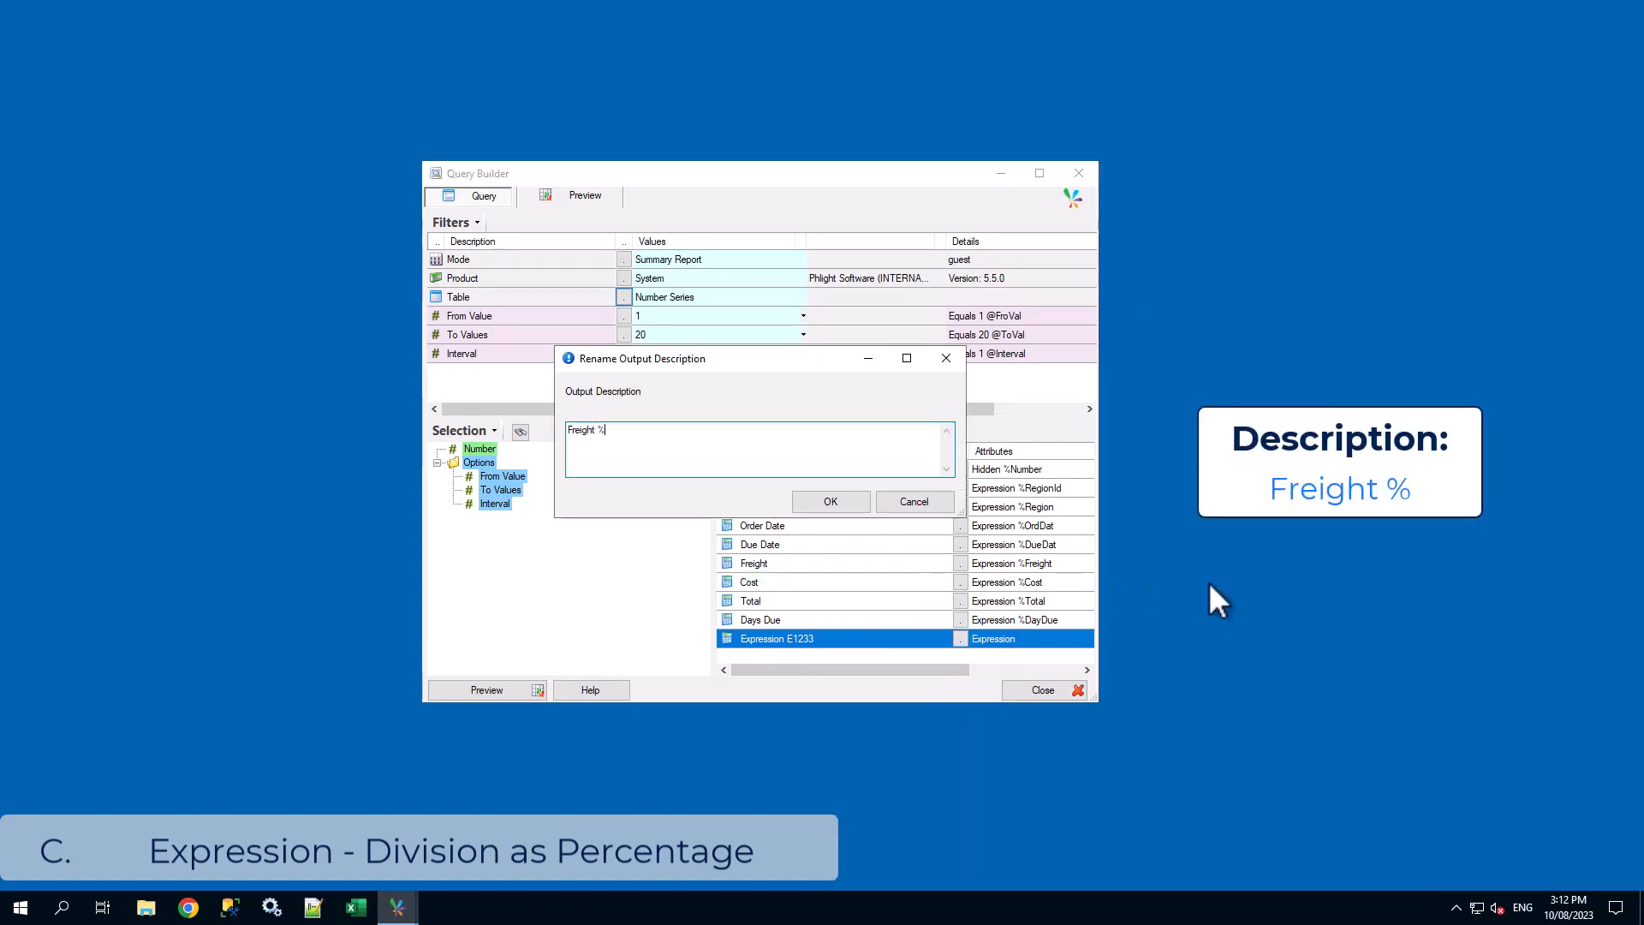
click(848, 504)
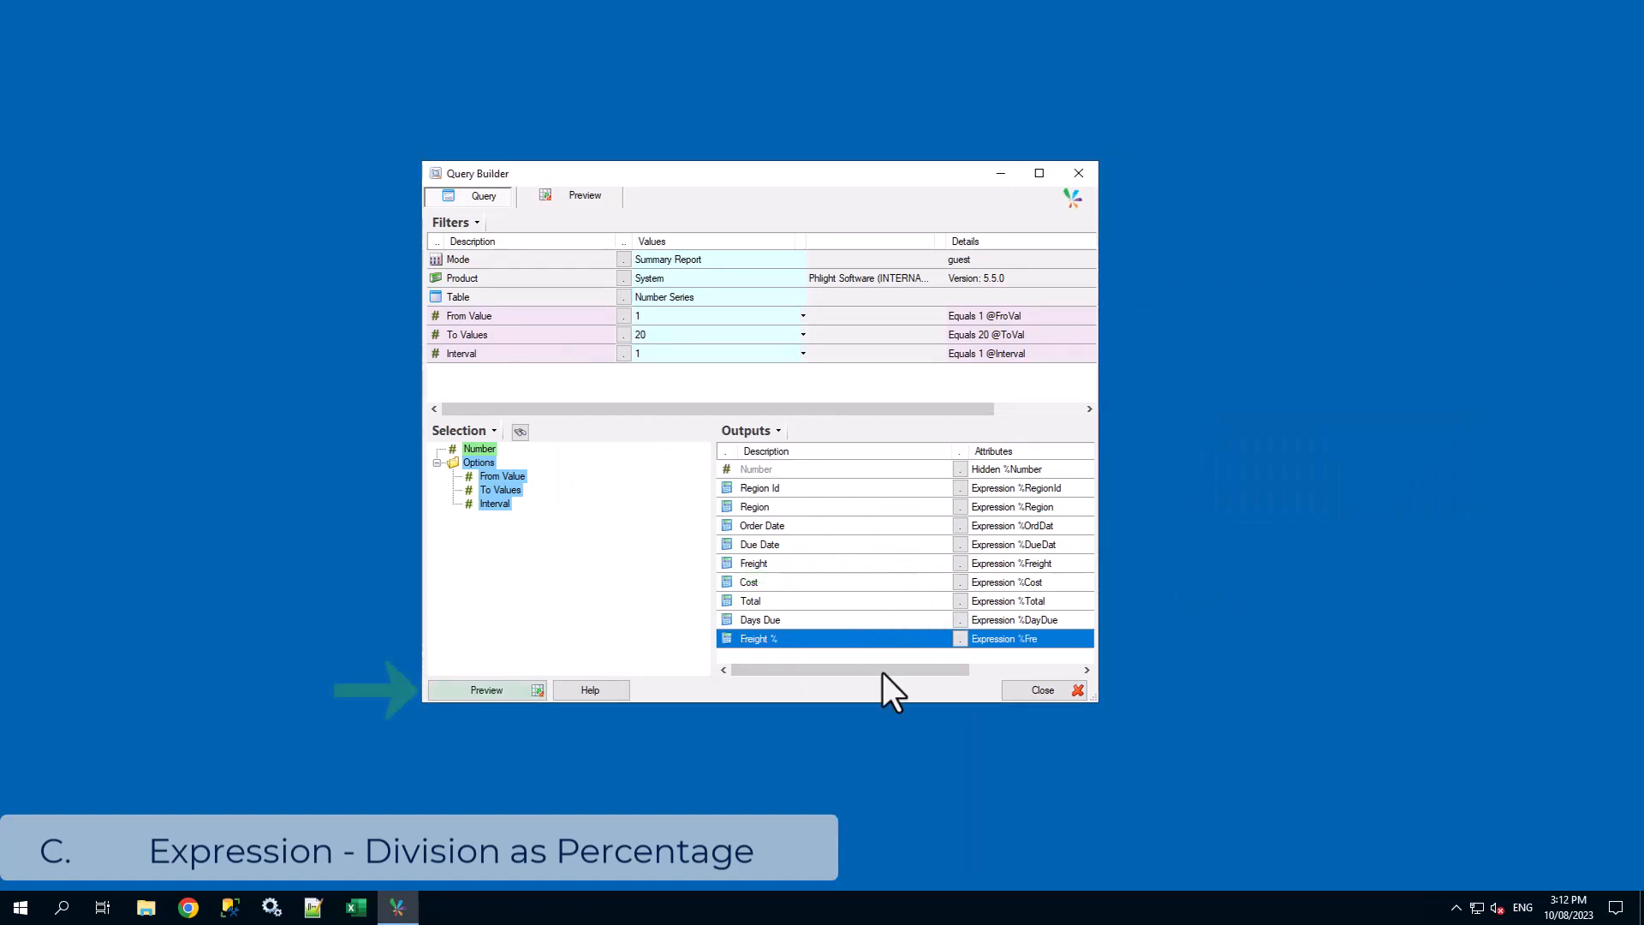
click(486, 690)
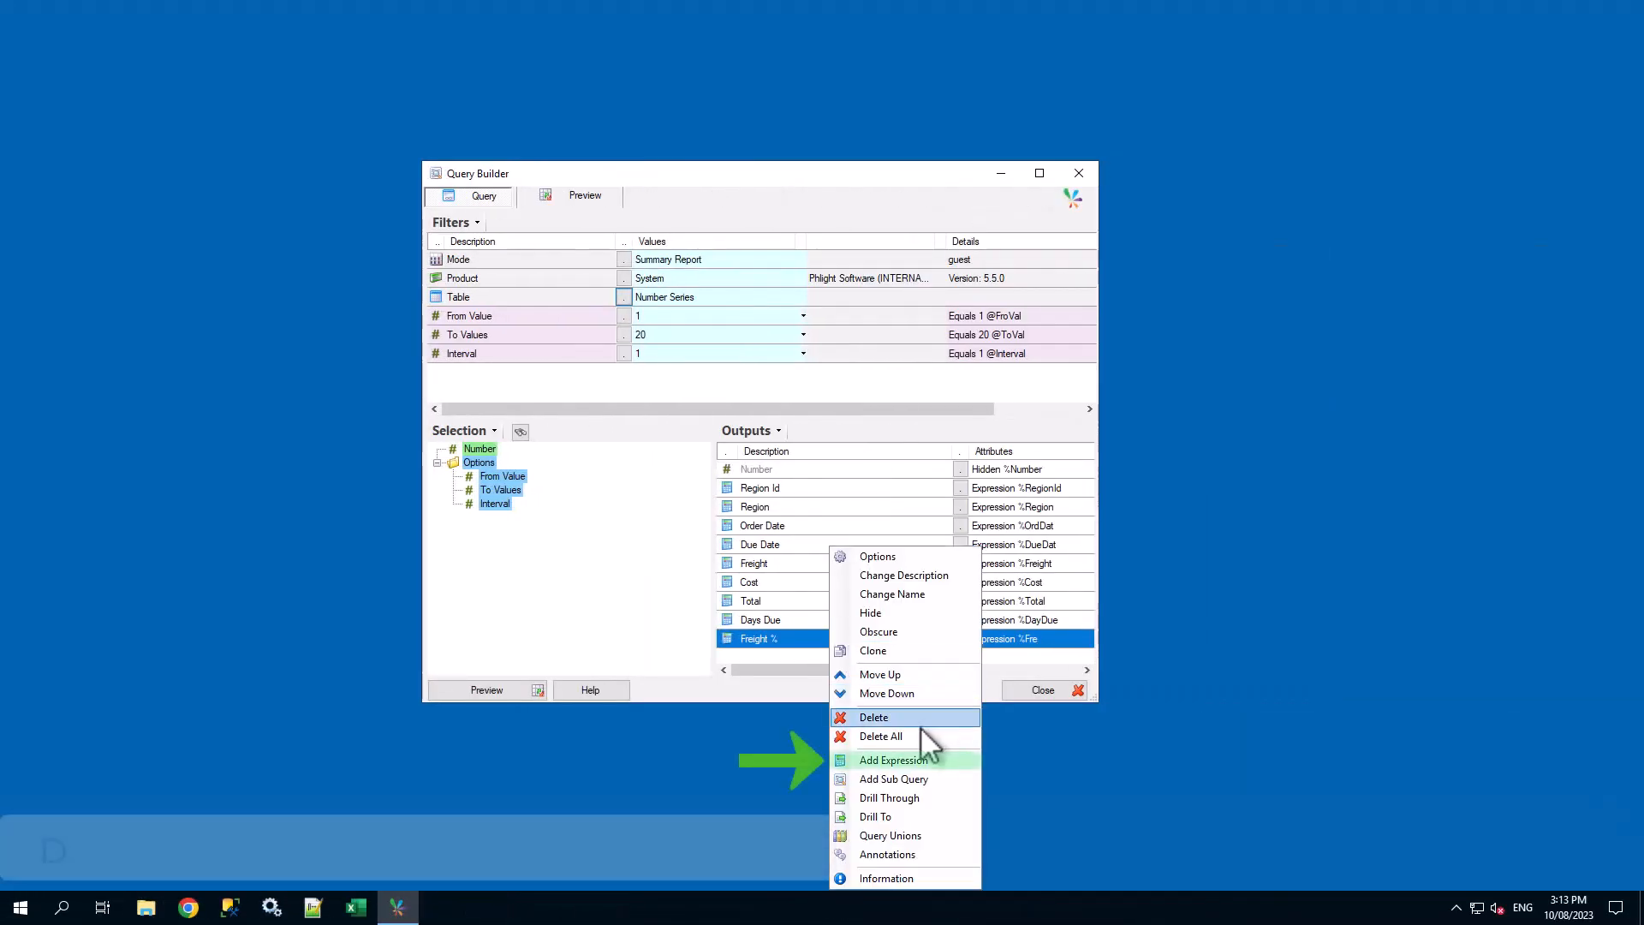
Add an expression output after Freight % with the formula {%Previous:RunTot} + {%Total}
click(912, 760)
click(650, 313)
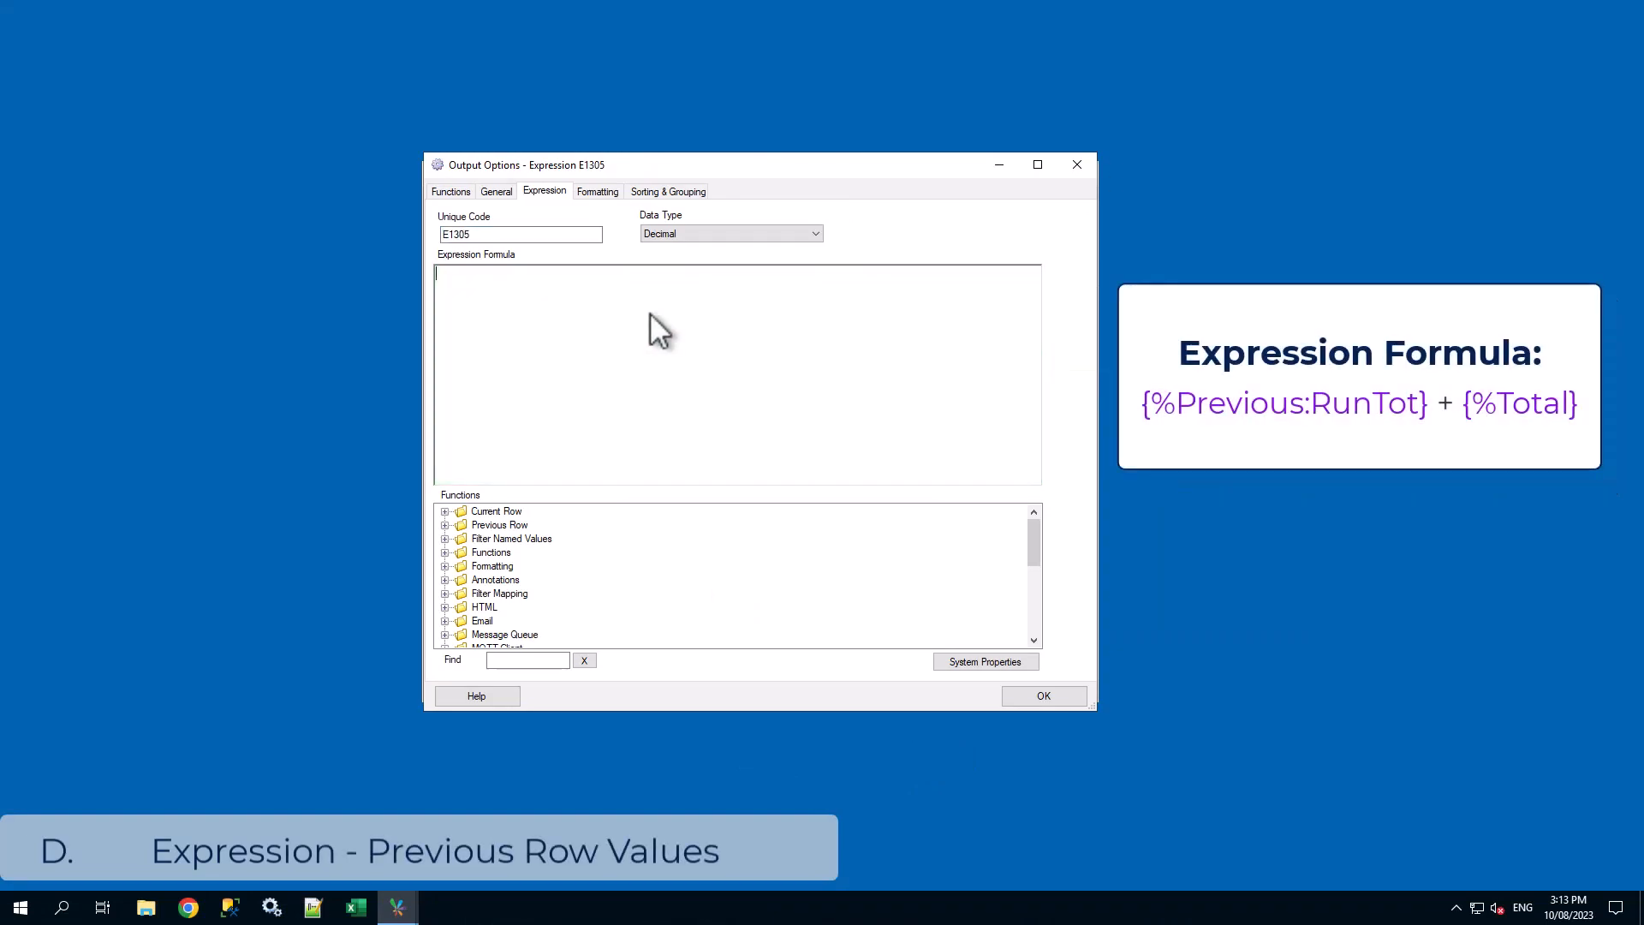
text({%Previous:RunTot} +)
click(444, 511)
double_click(526, 620)
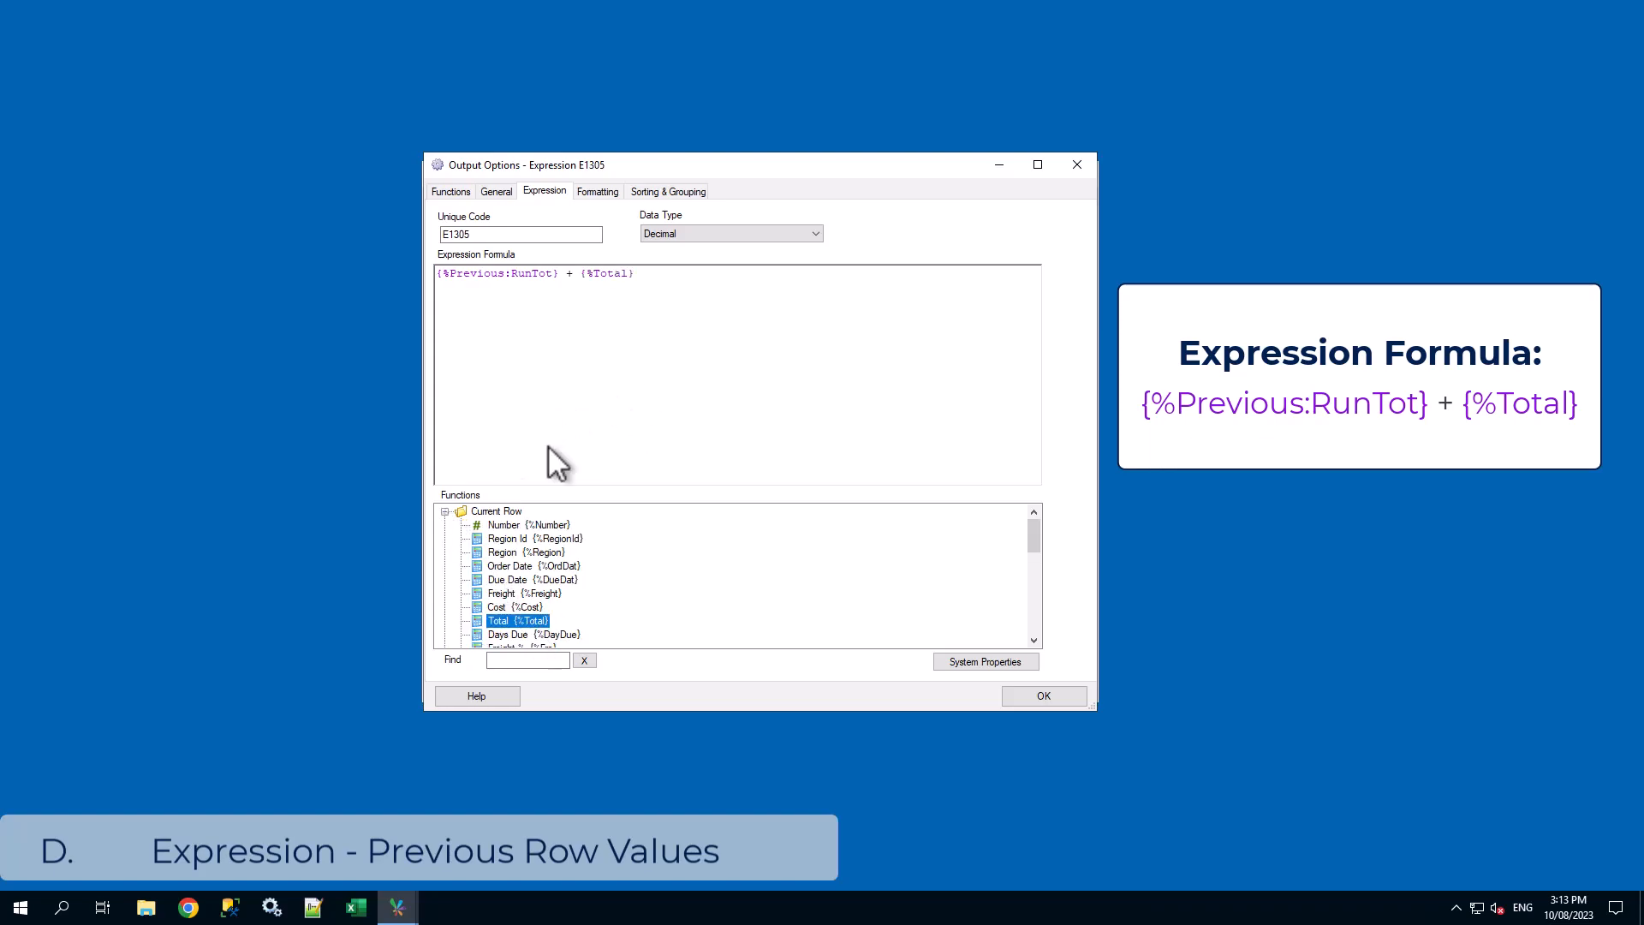
click(445, 511)
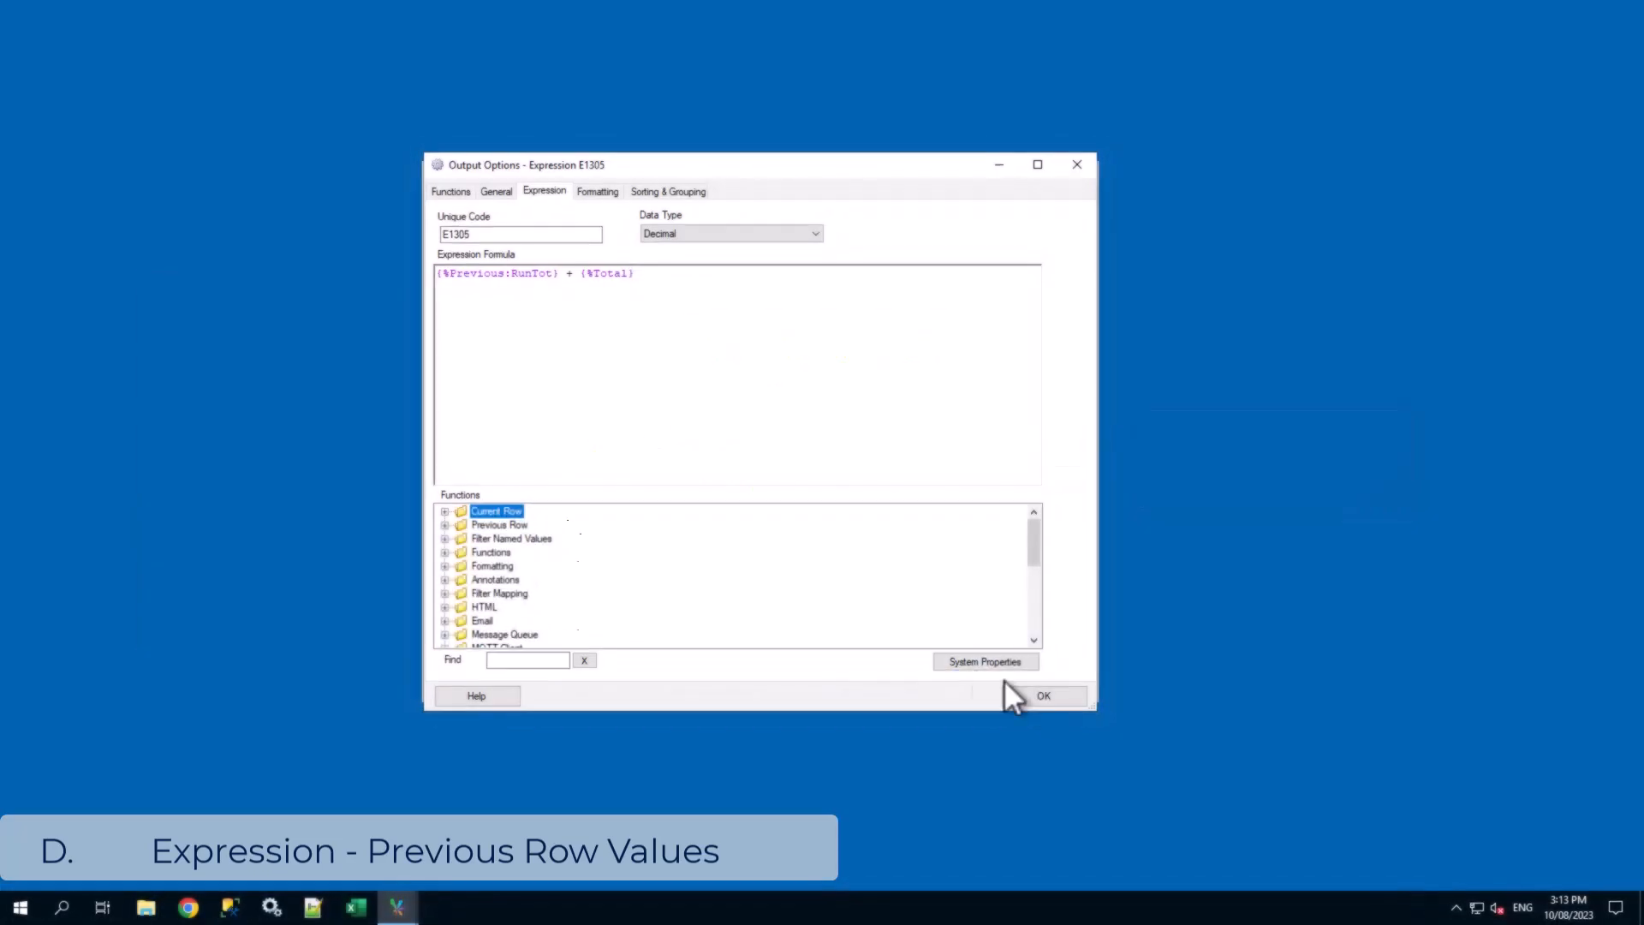
click(1038, 692)
Change the previous-row expression's description to "Running Total" and preview the query results in a widened window
scroll(820, 639, down, 1)
right_click(817, 639)
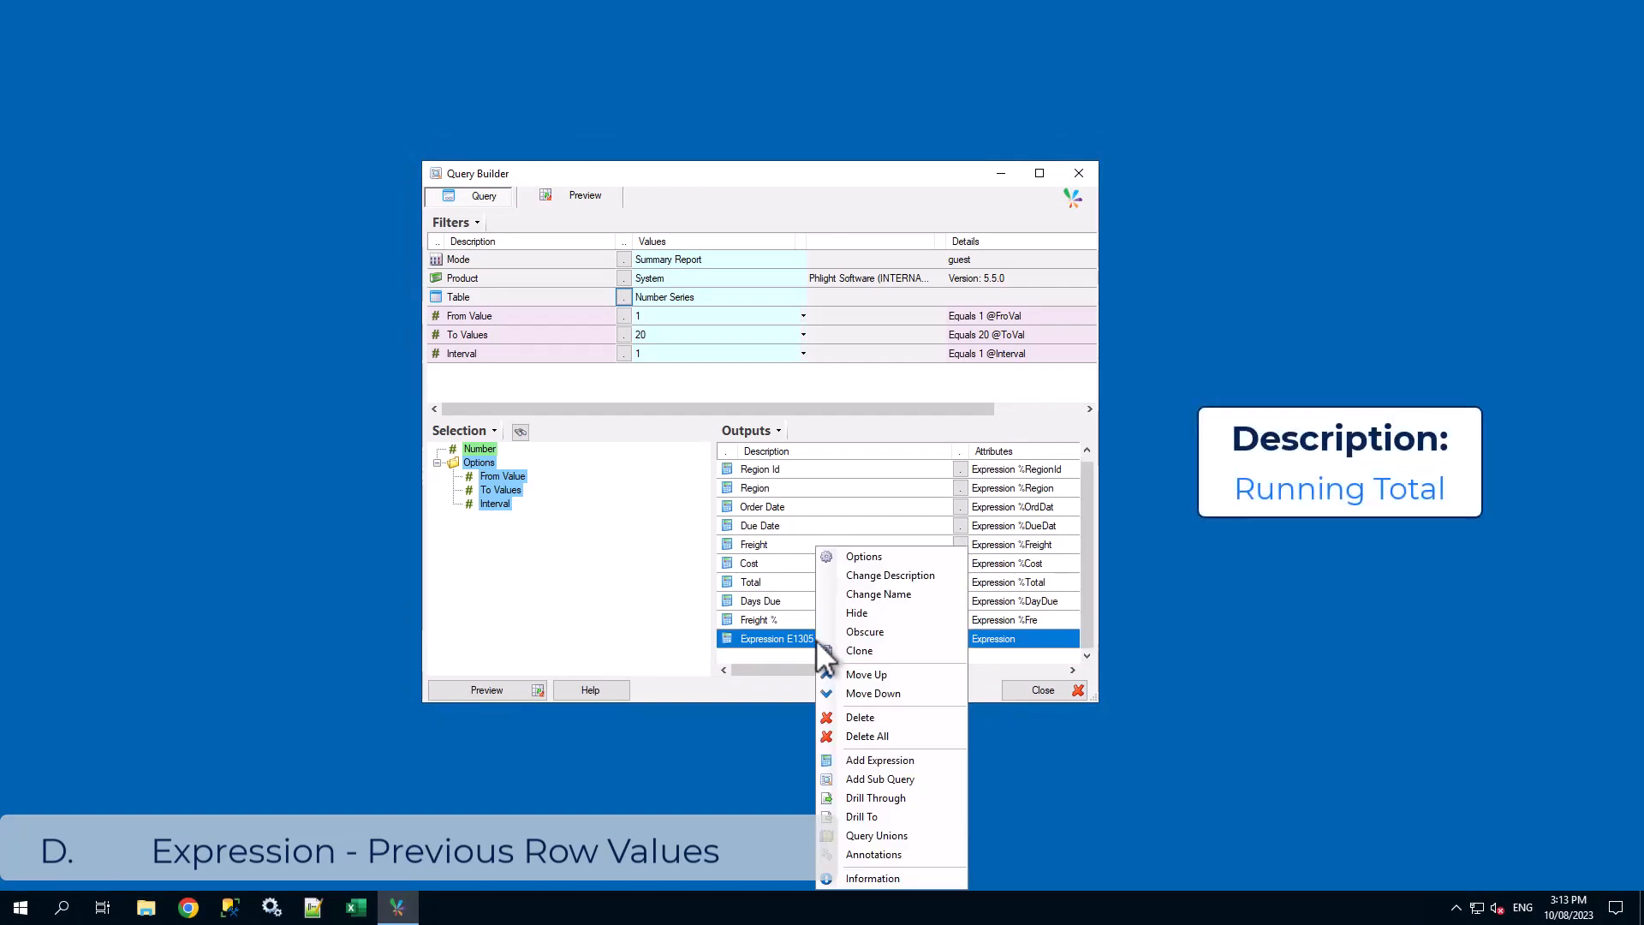
click(906, 576)
text(Running Total)
click(861, 501)
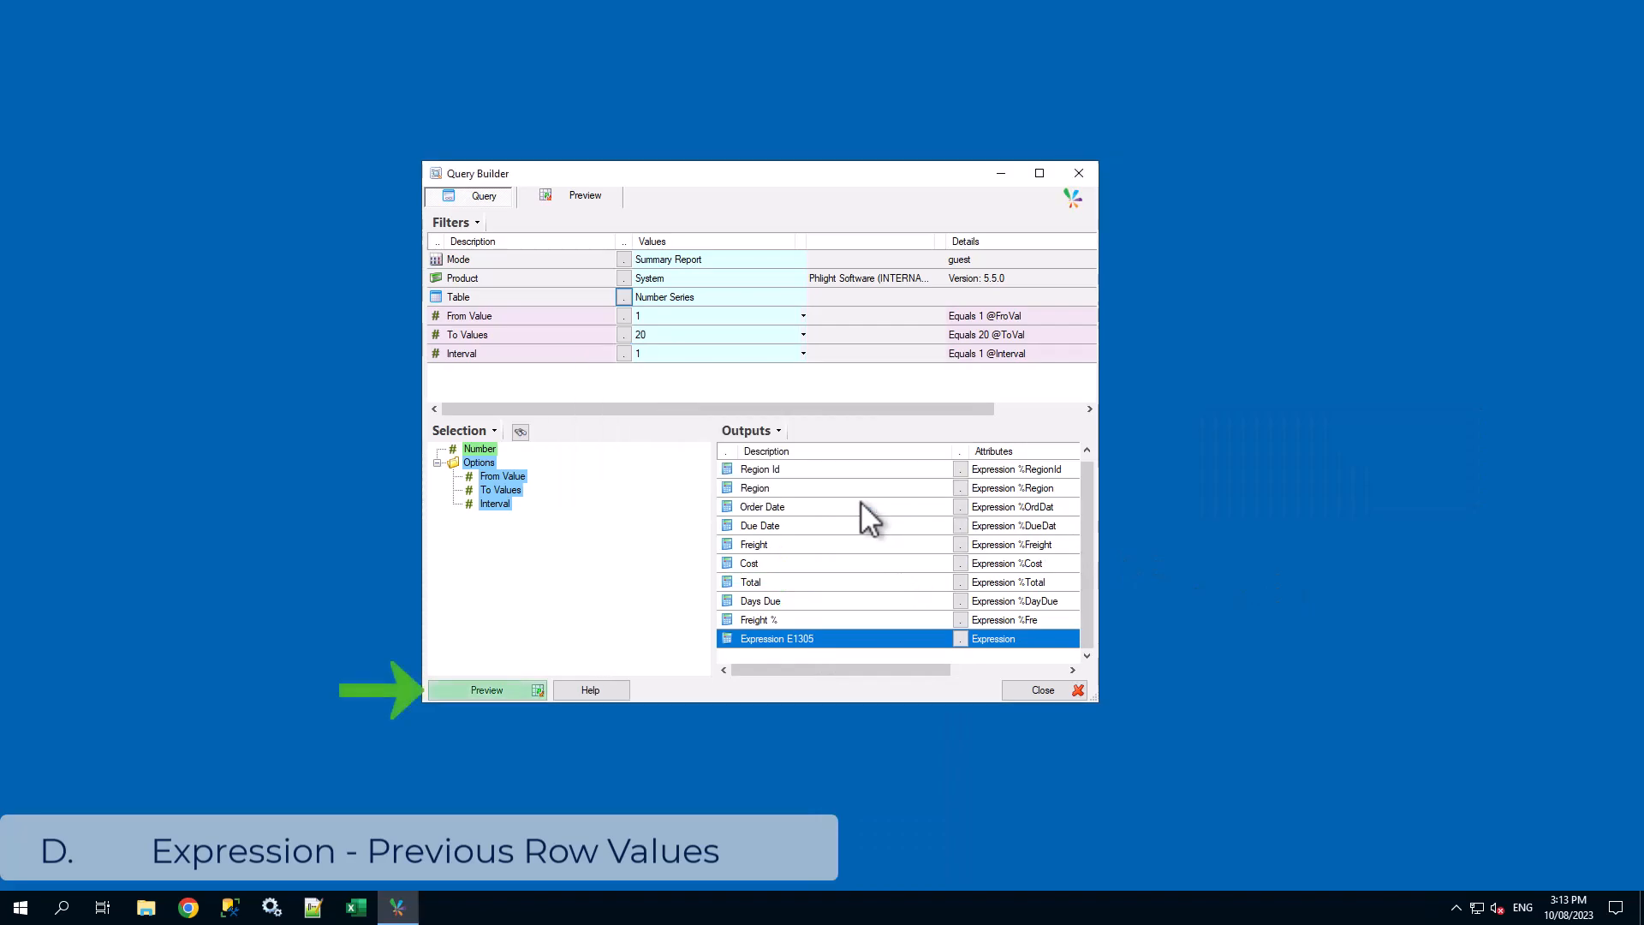
click(510, 690)
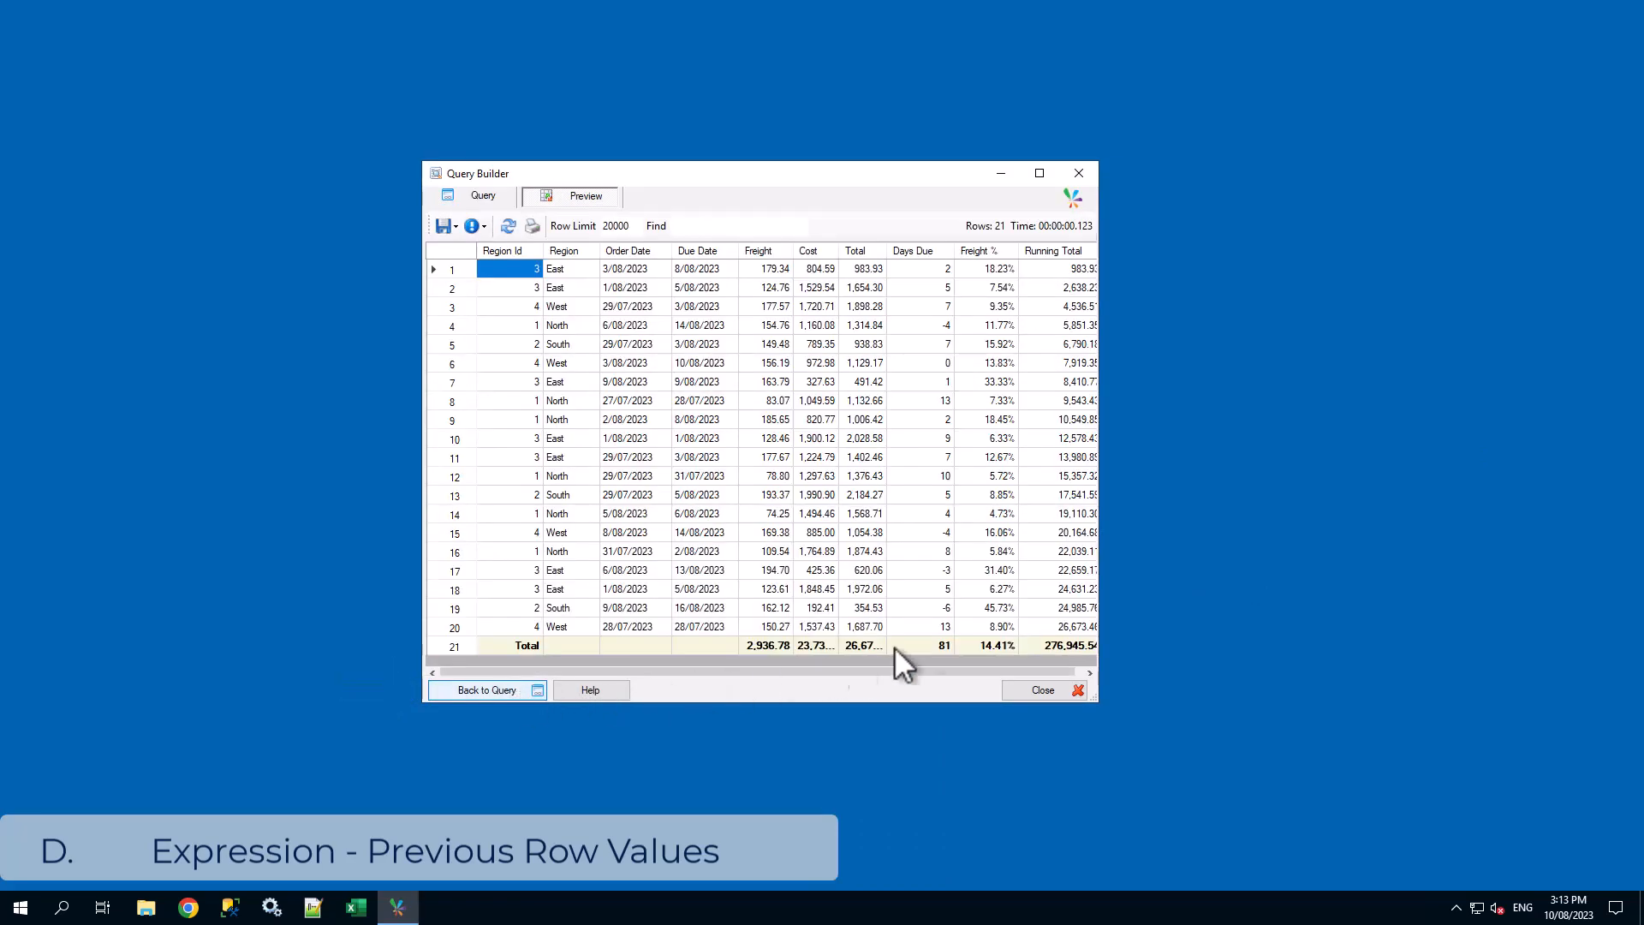
drag(1119, 704, 1304, 712)
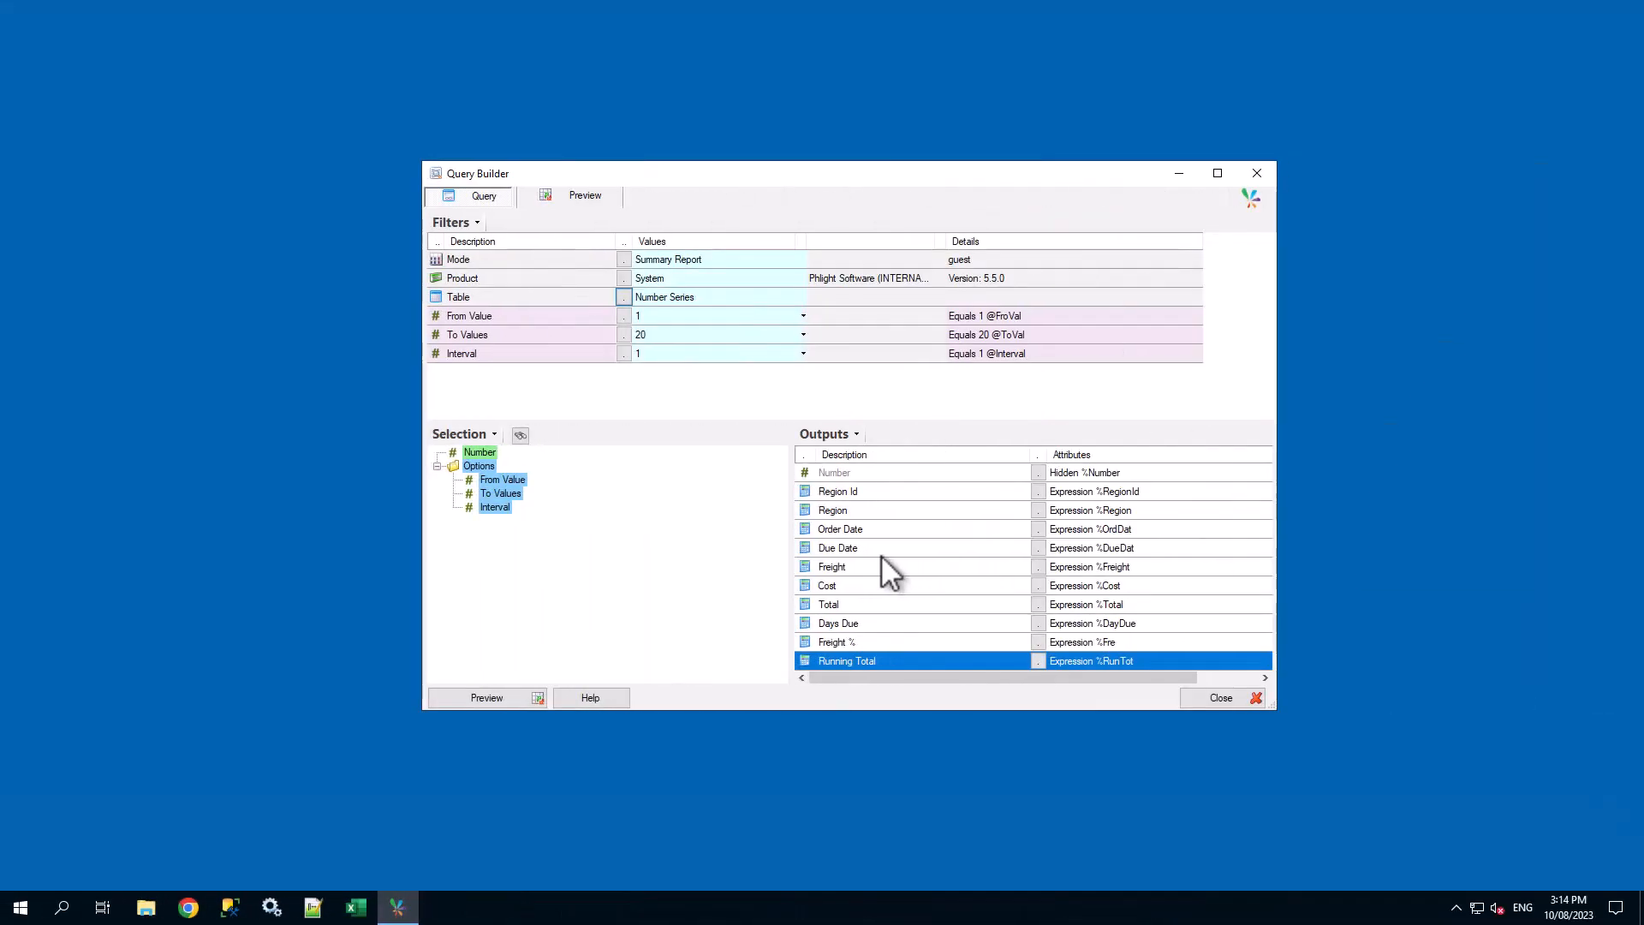
Add an expression output after Running Total with the Text data type and the formula IIF( {%DayDue} < 0, "_format:bcolor[0,0]=red","_format:bcolor[0,0]=#00FF66" )
right_click(895, 658)
click(974, 761)
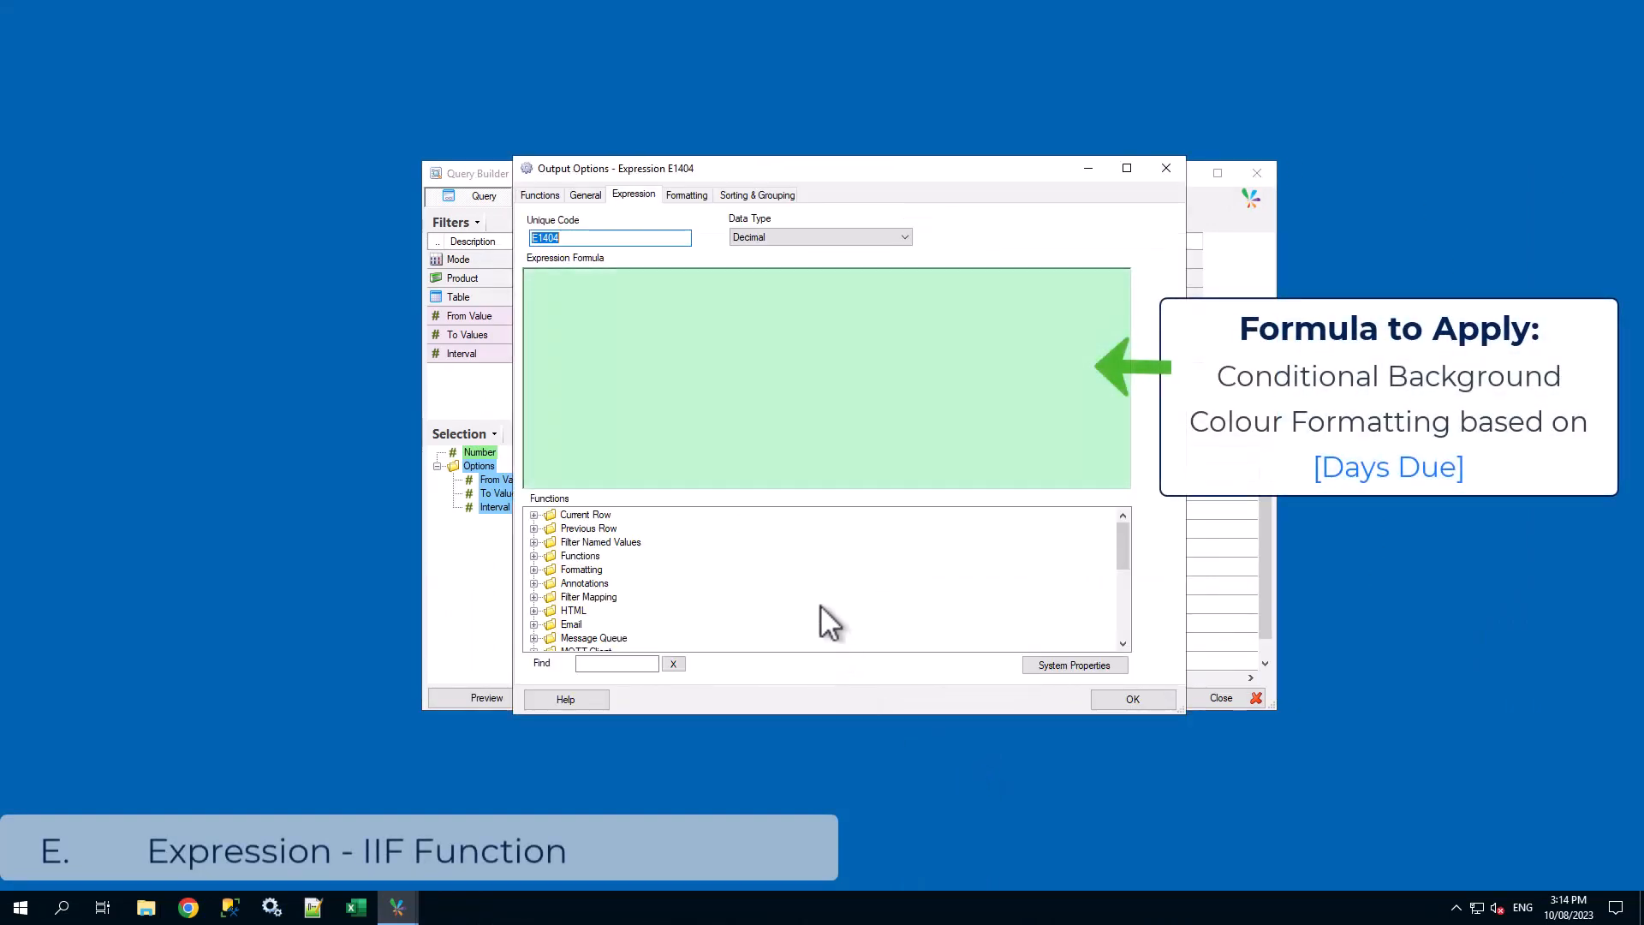
click(661, 357)
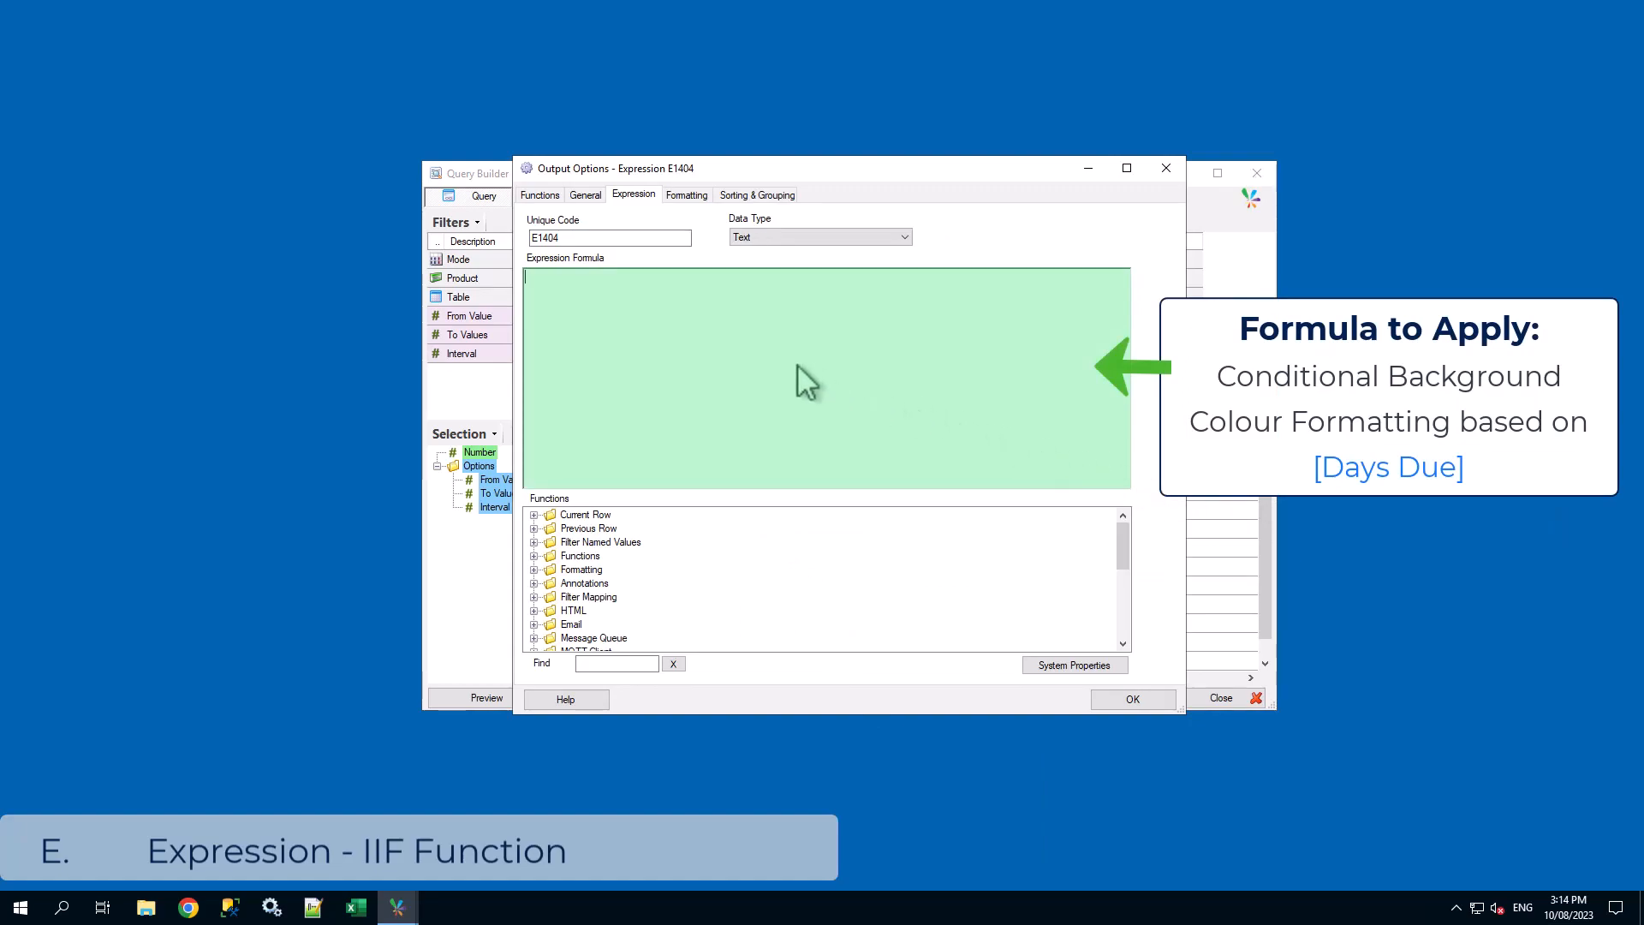
text(IIF()
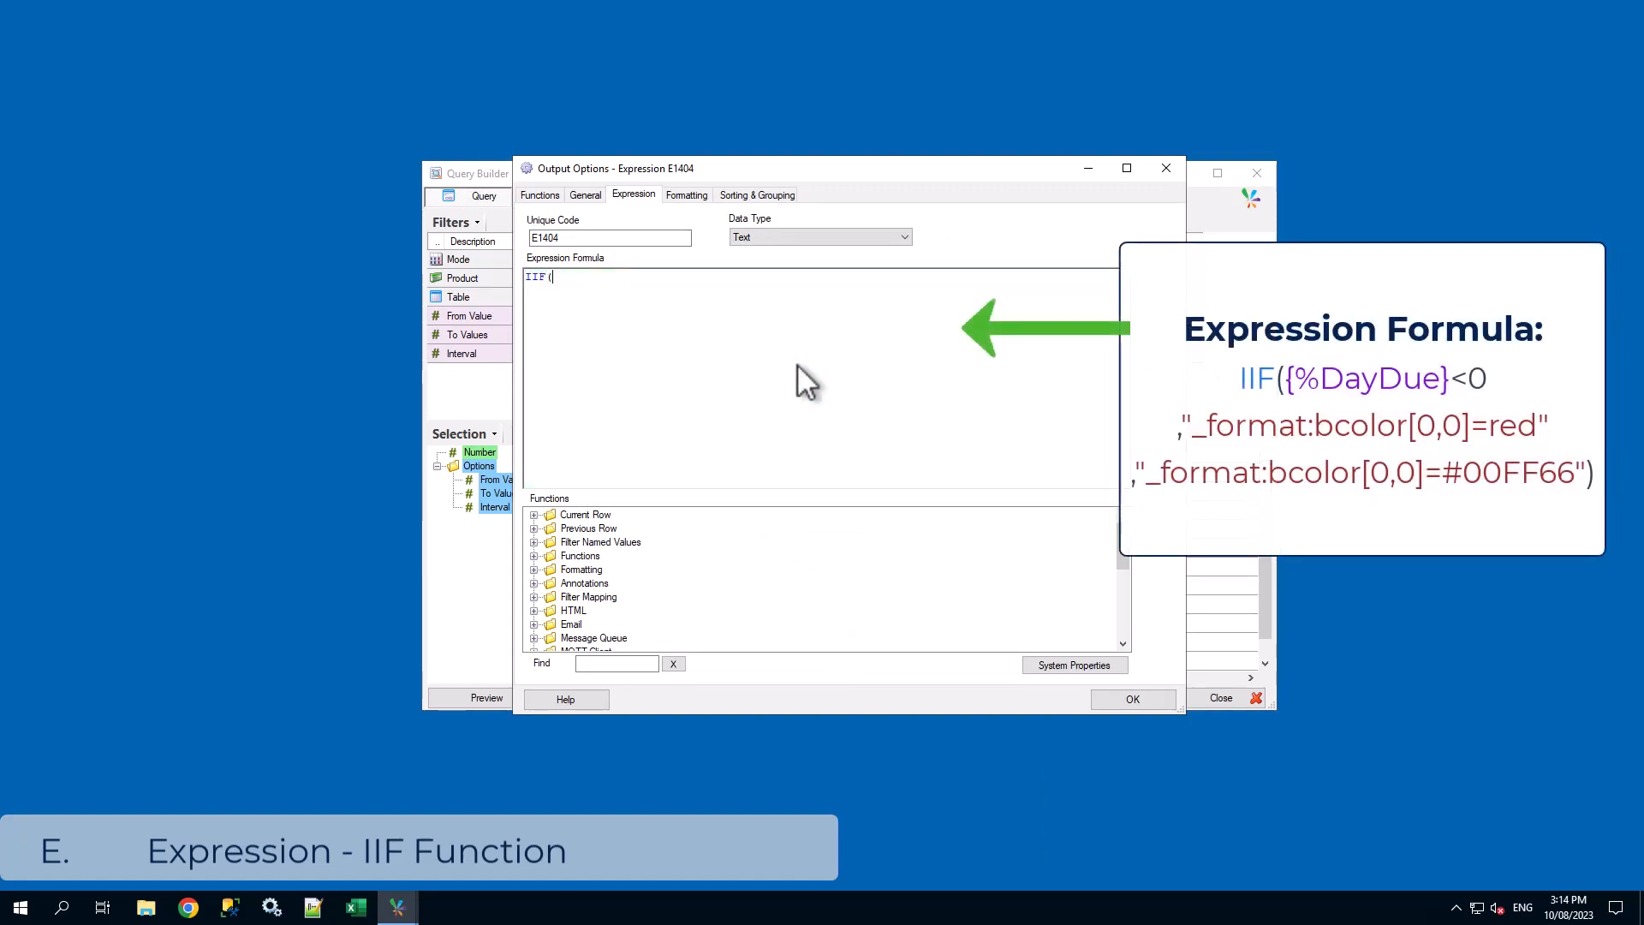
click(534, 515)
drag(644, 596, 832, 349)
text(< 0, "_format:bcolor)
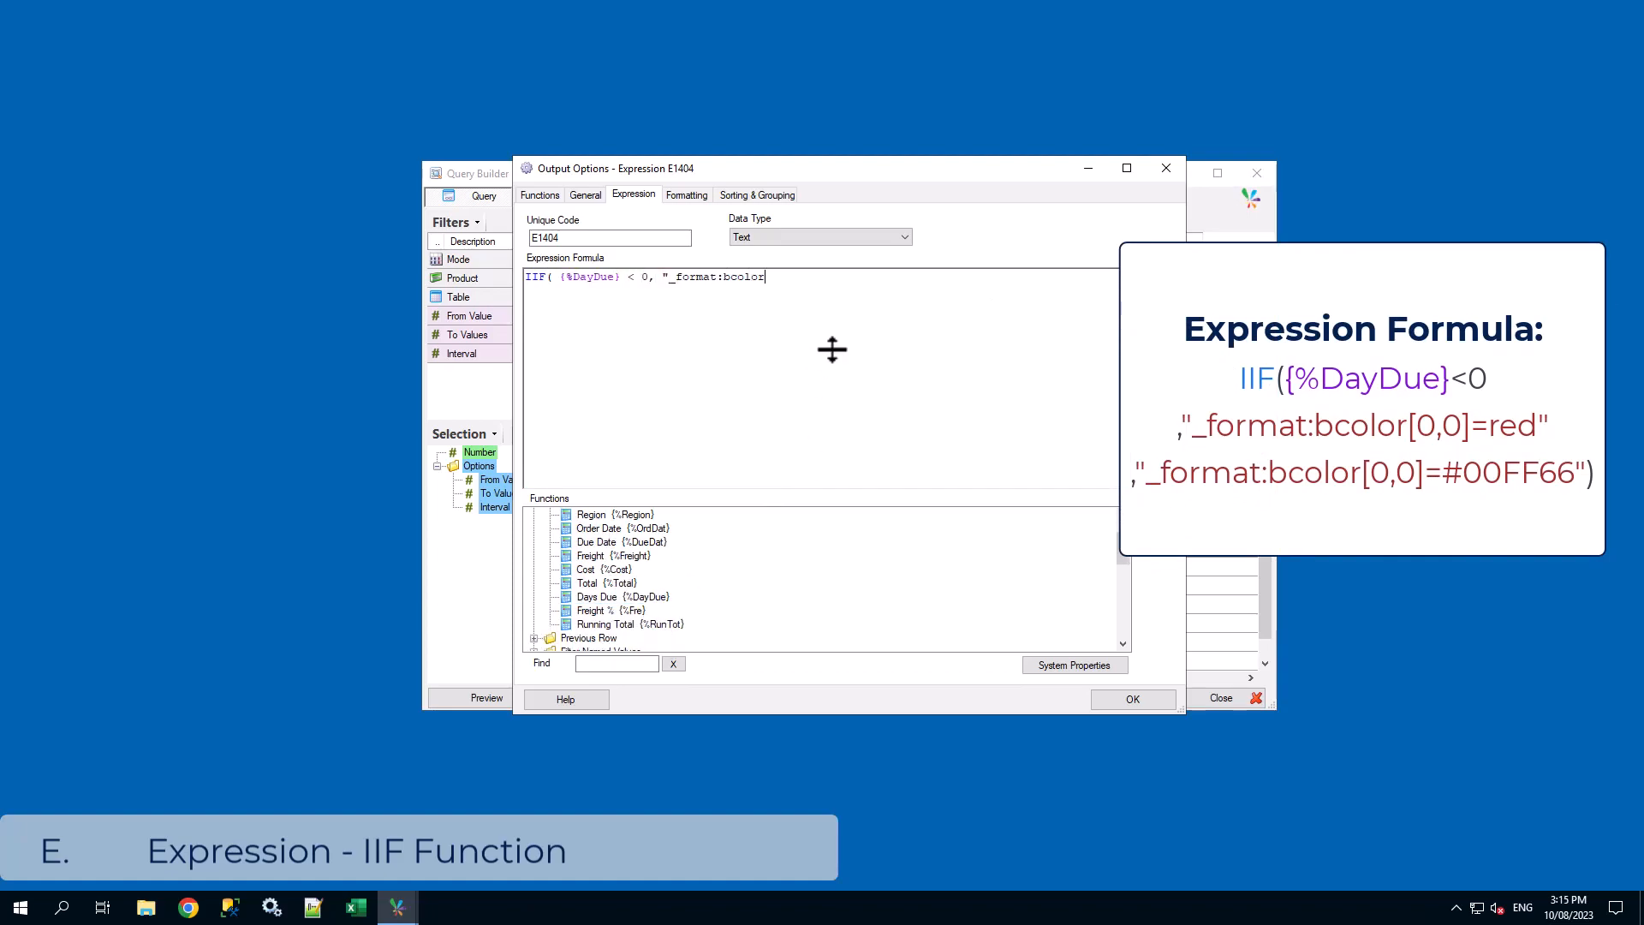
text([0,0]=red","_format:bcolor[0,0]=#00FF66" ))
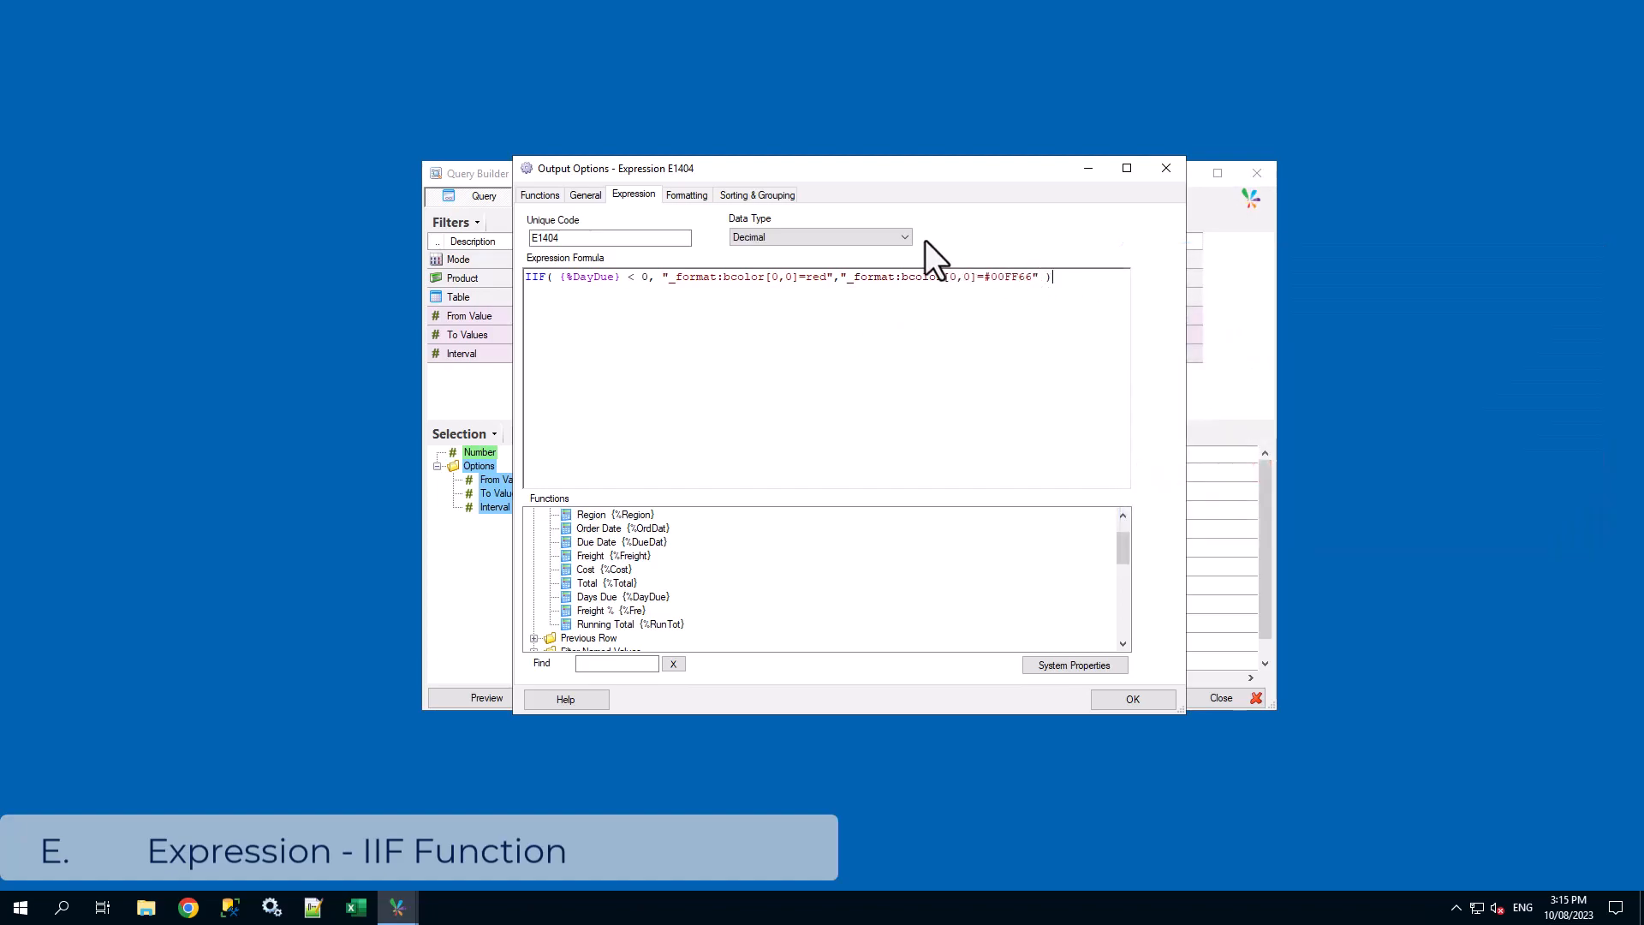
click(819, 235)
click(776, 265)
click(1133, 699)
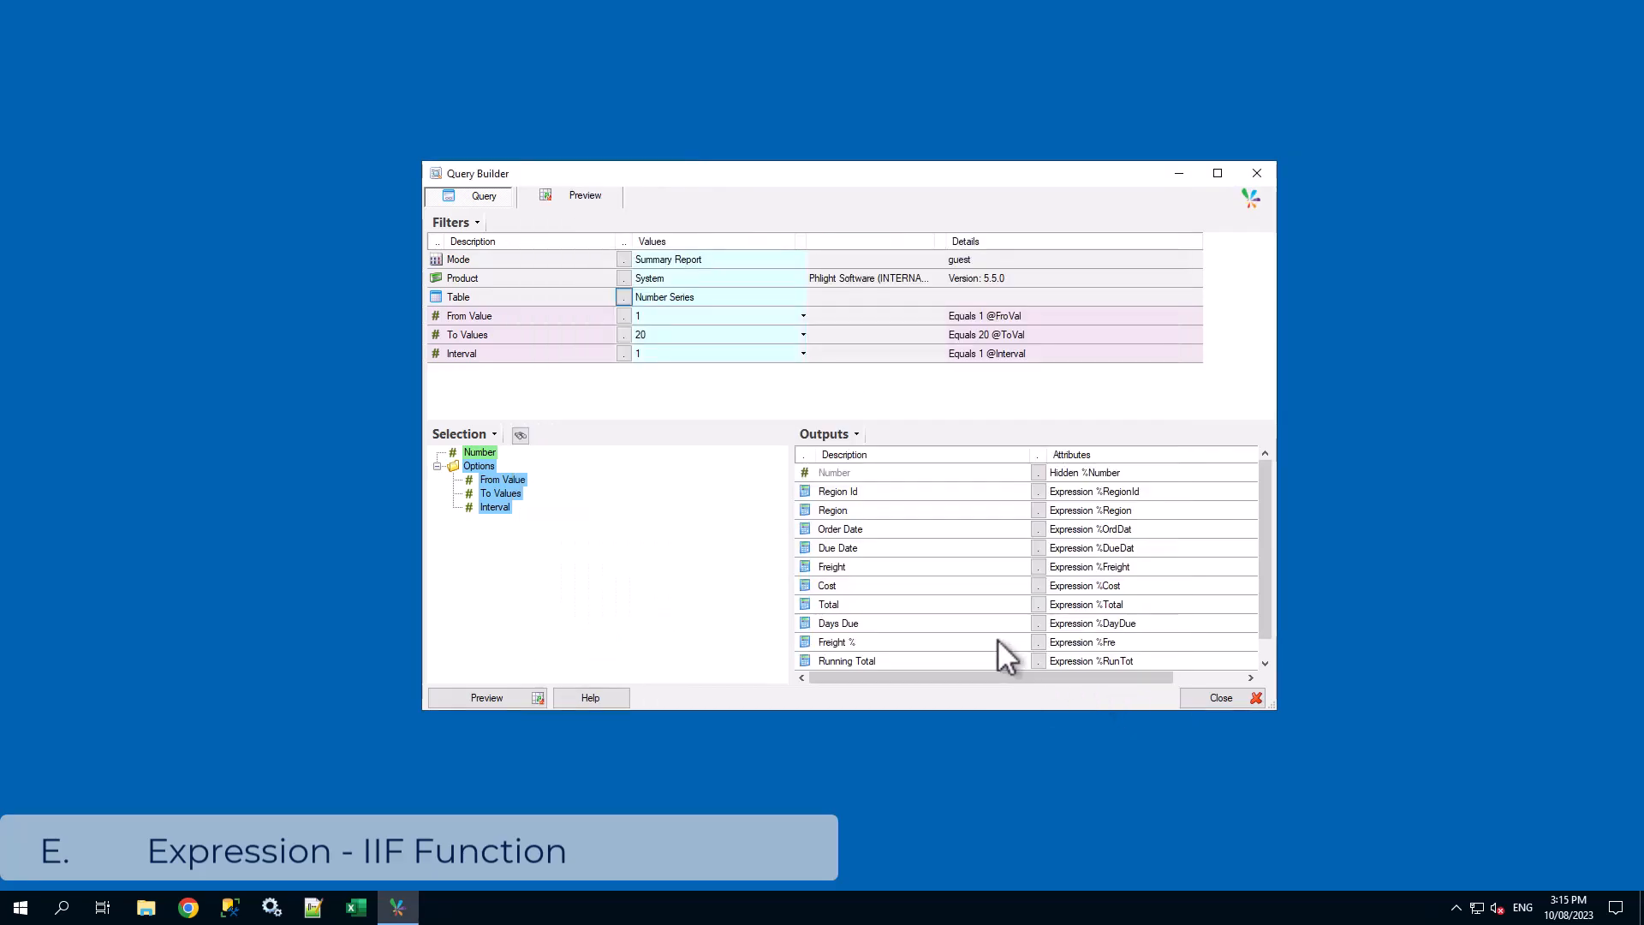
Change the new IIF expression's description to "Conditional Colour Row"
right_click(882, 658)
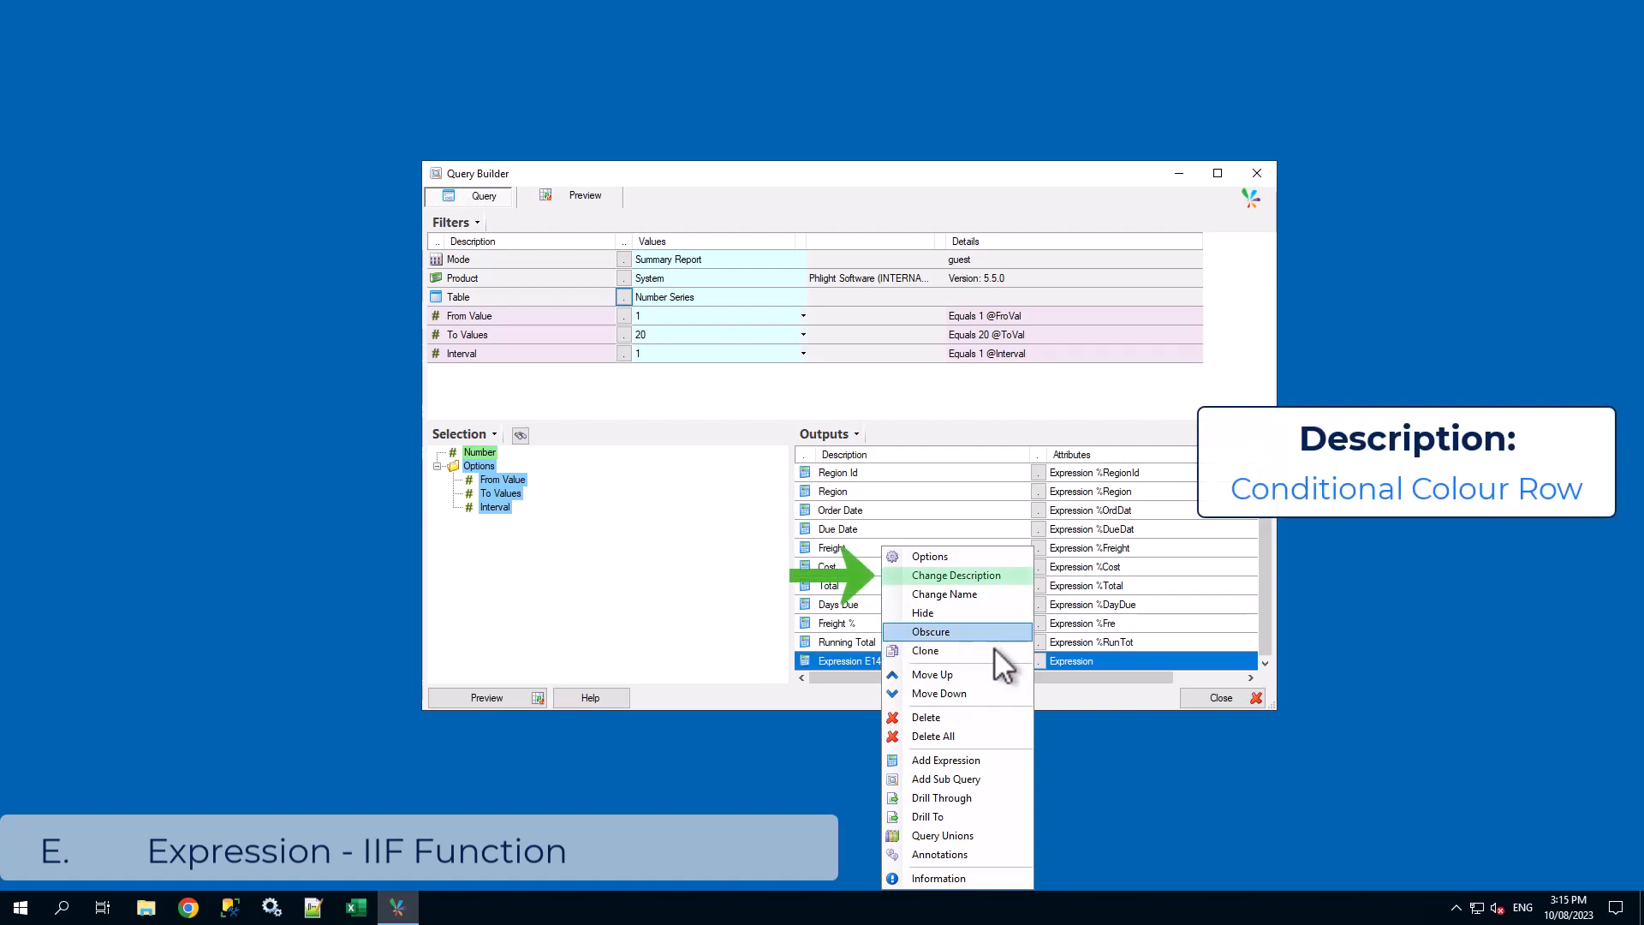
click(959, 576)
text(Conditional Colour Row)
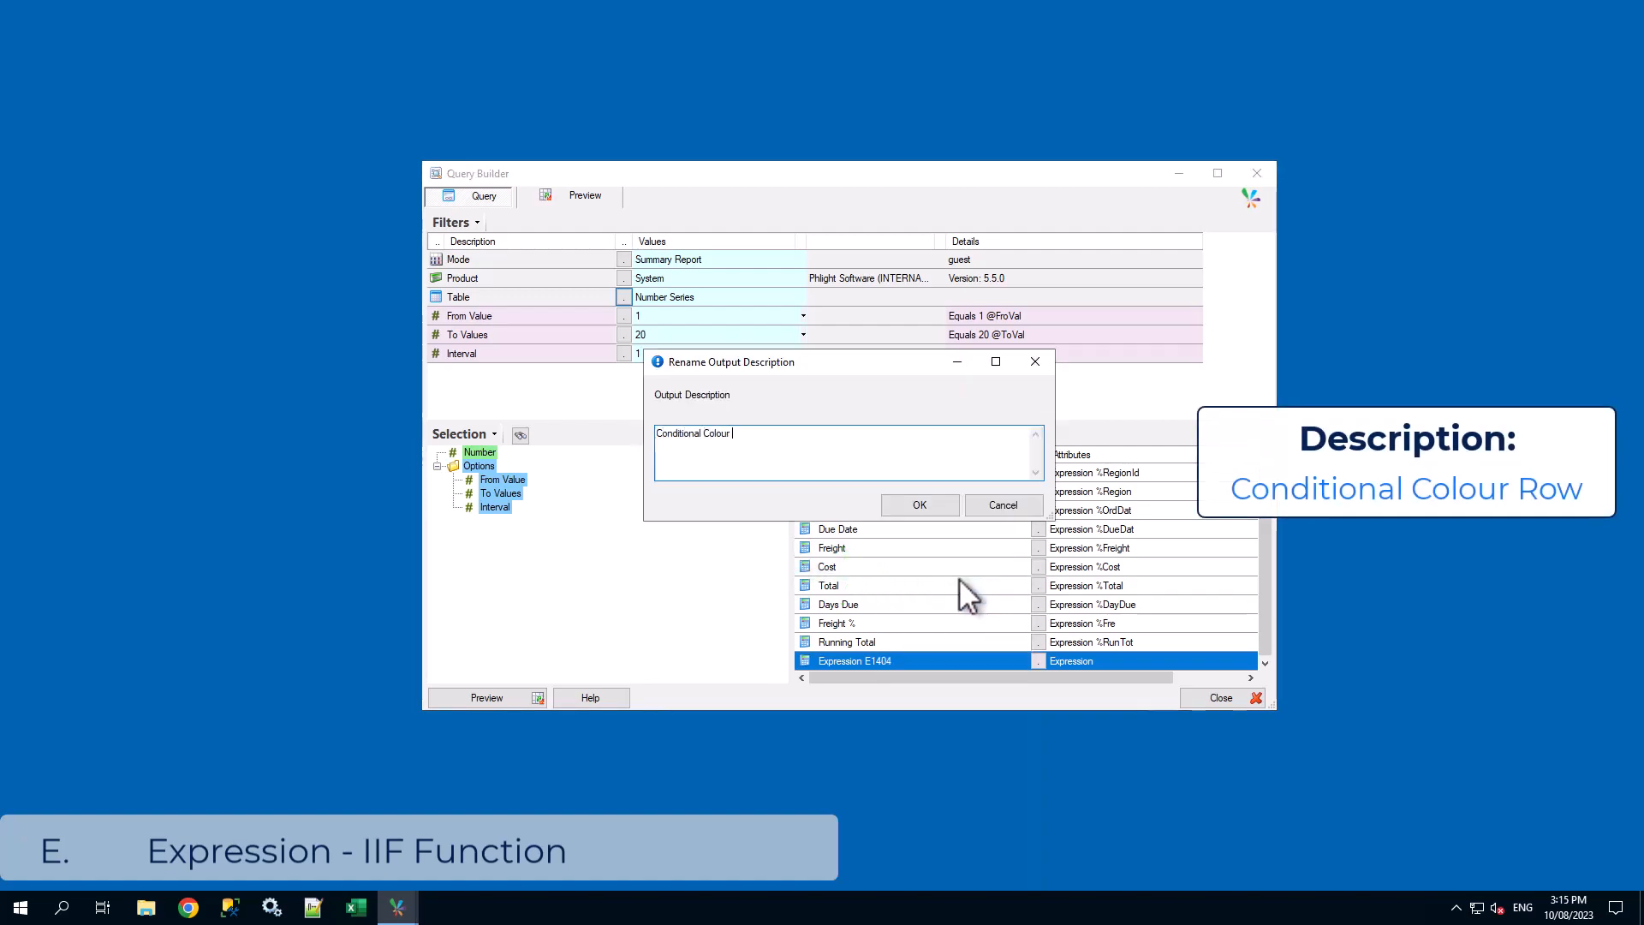
click(927, 505)
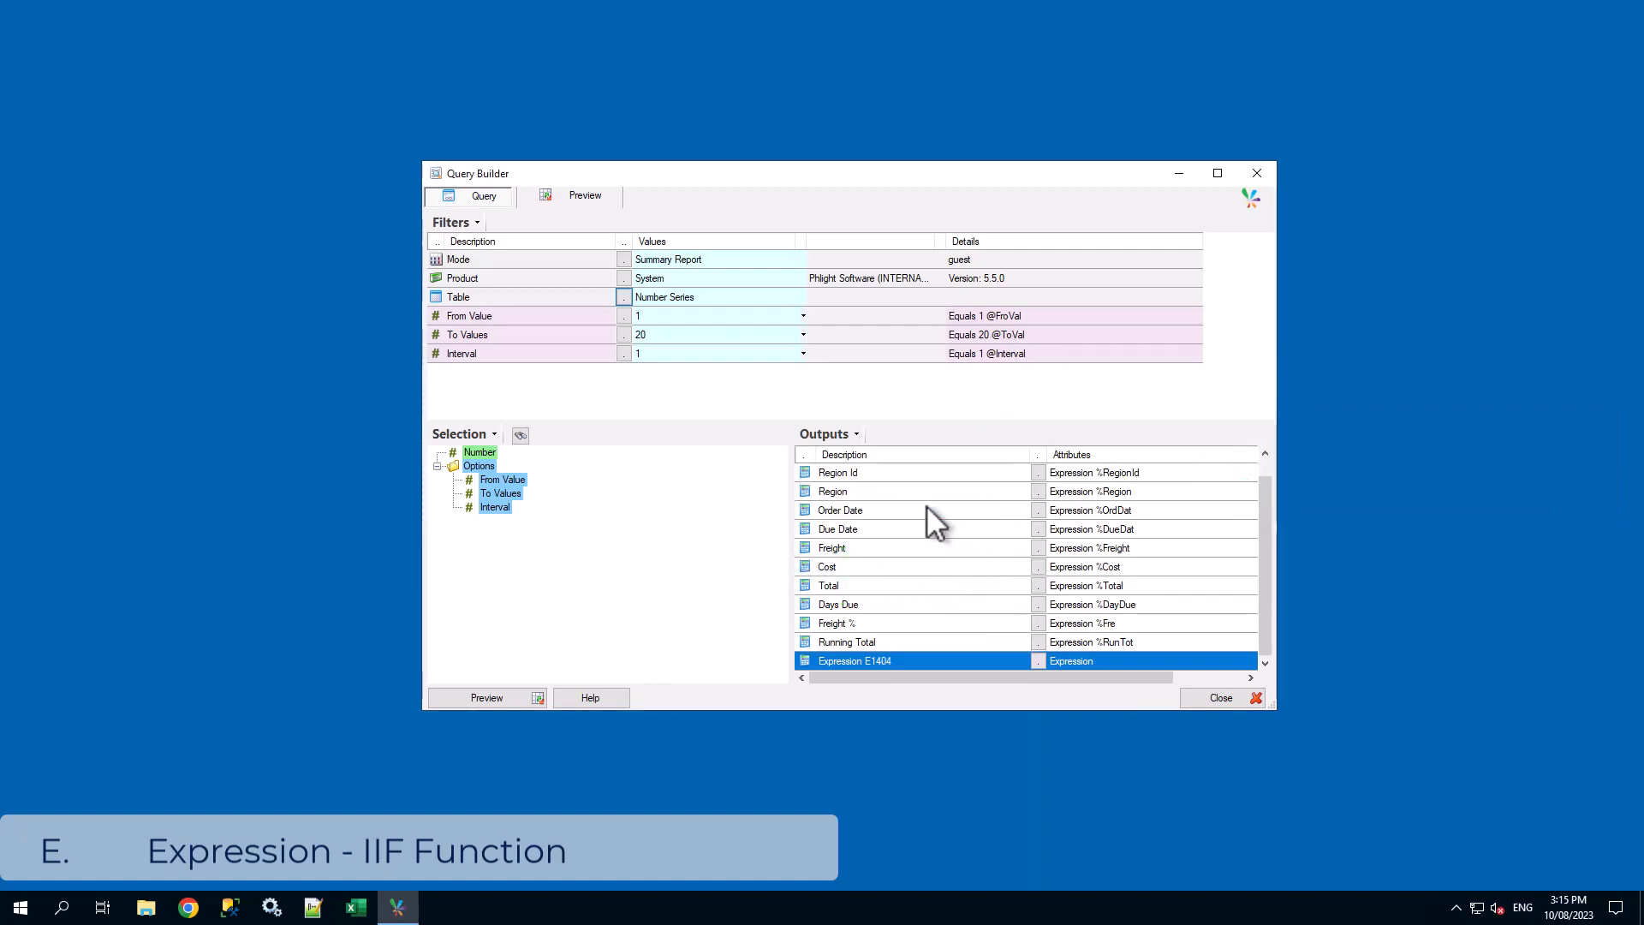
Hide the Conditional Colour Row output and preview the query results
right_click(887, 661)
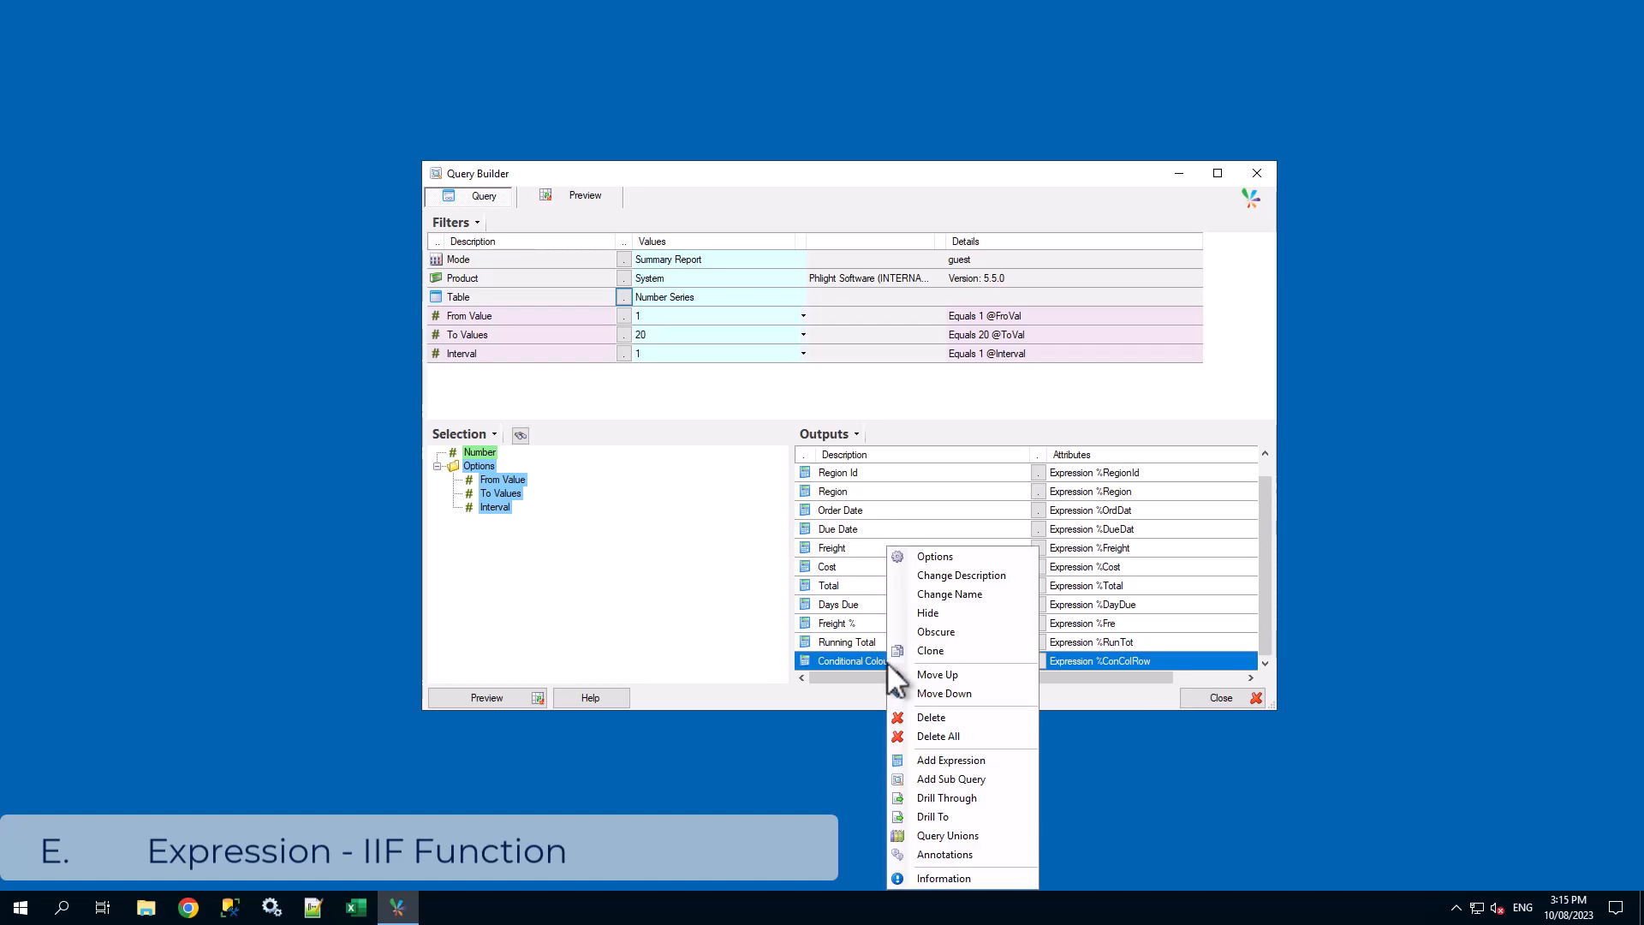
click(1005, 612)
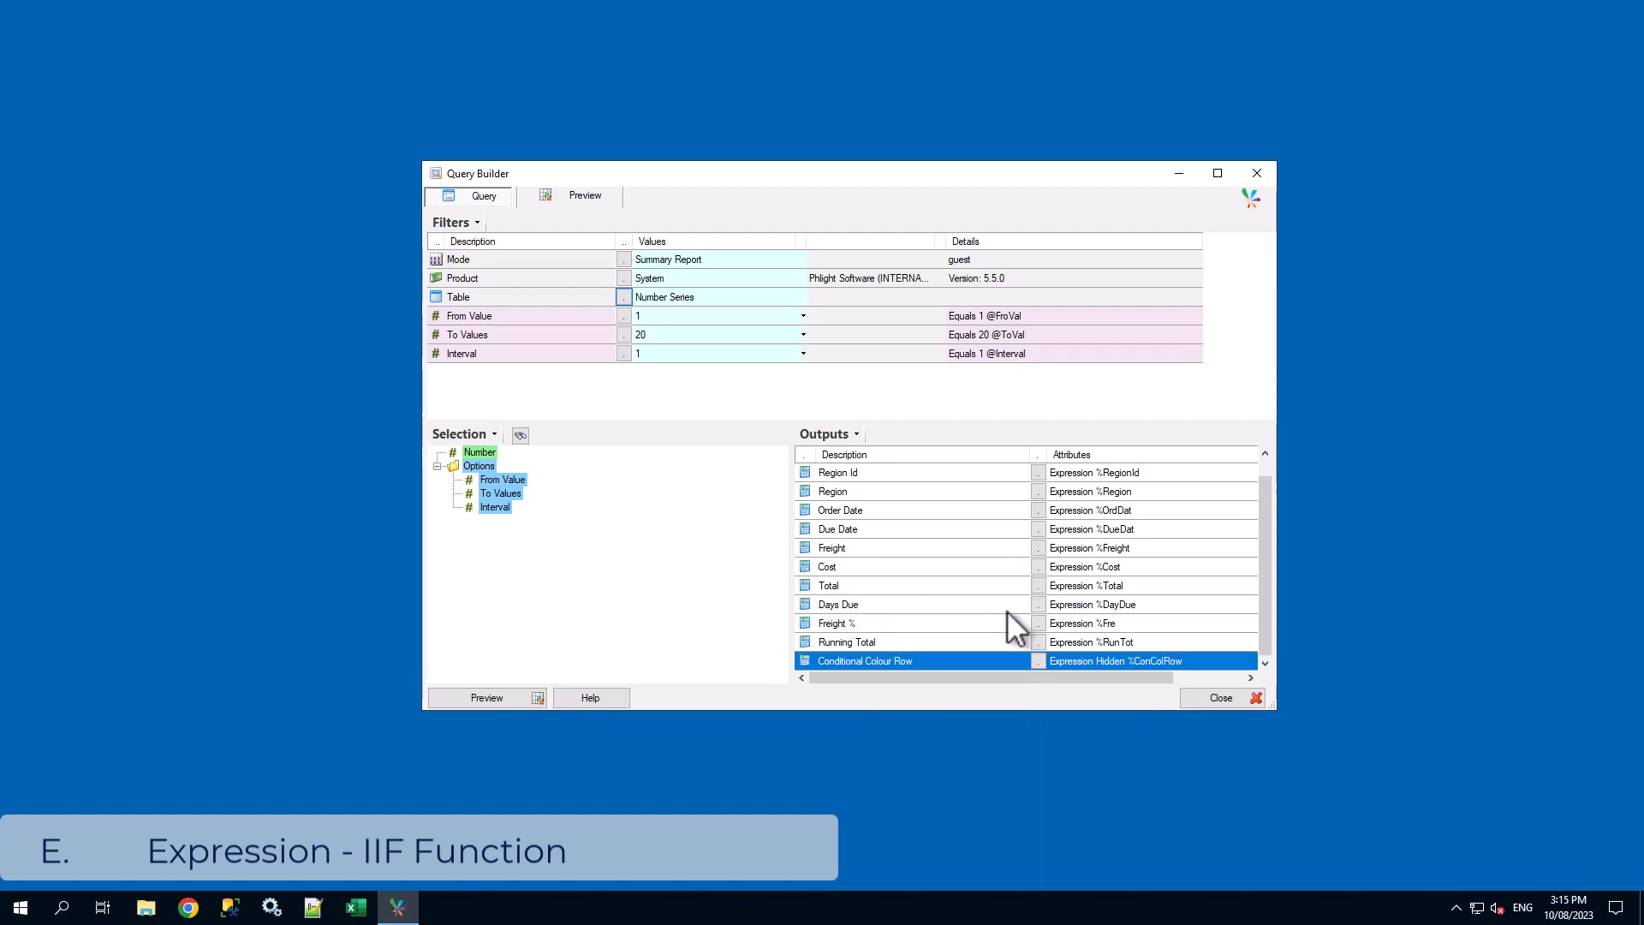
click(514, 697)
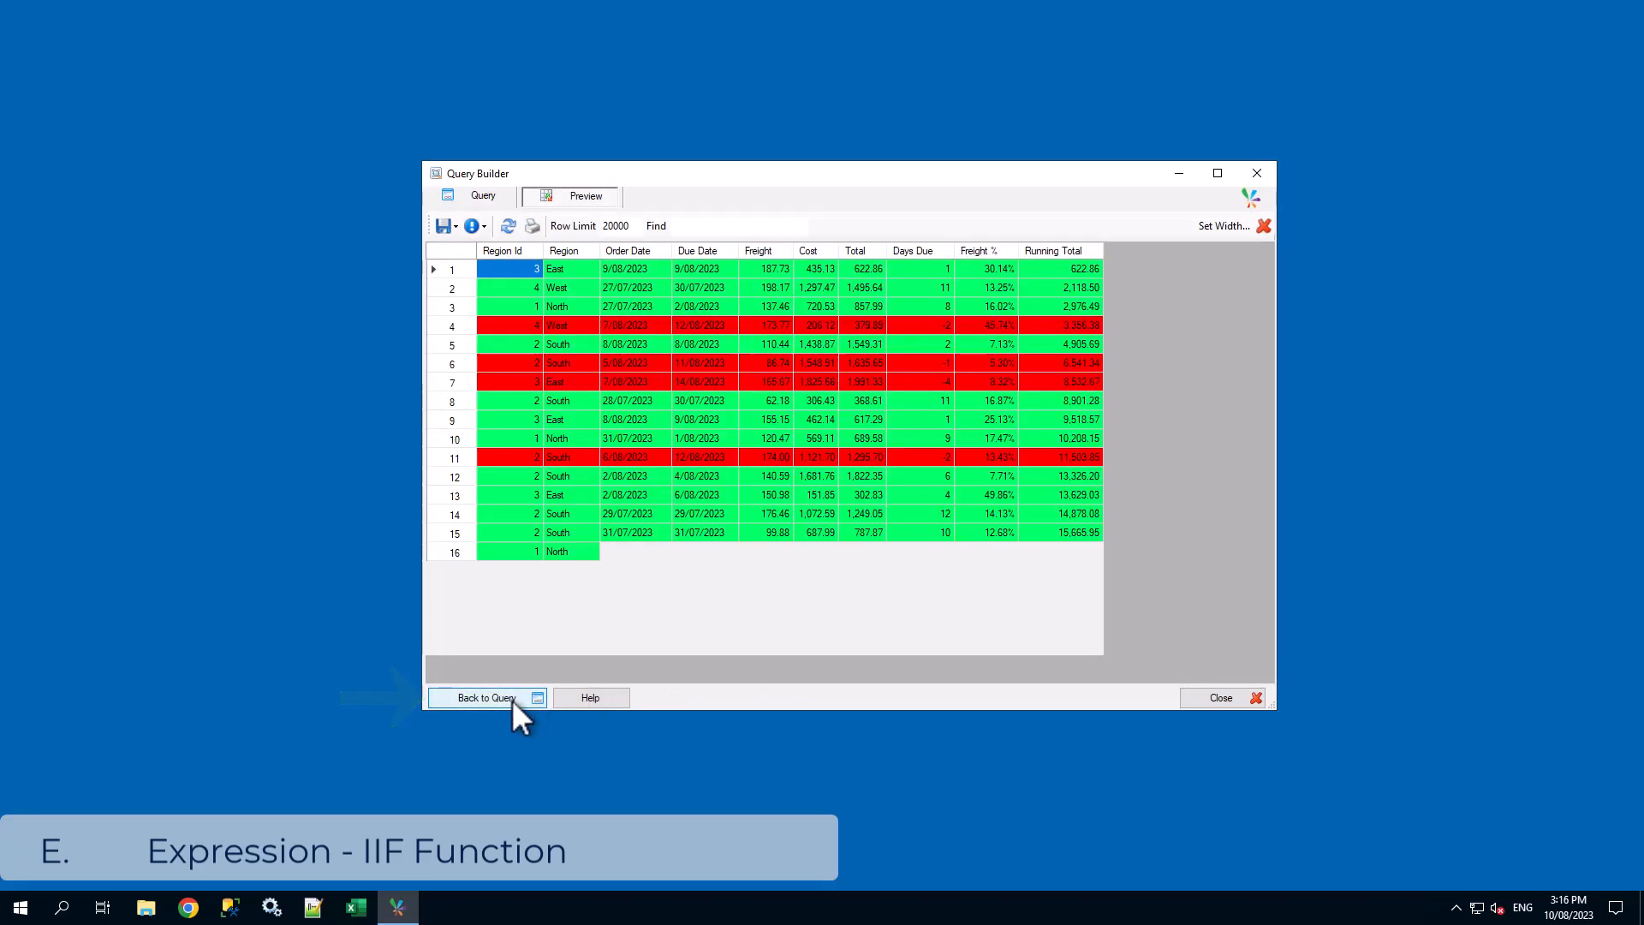